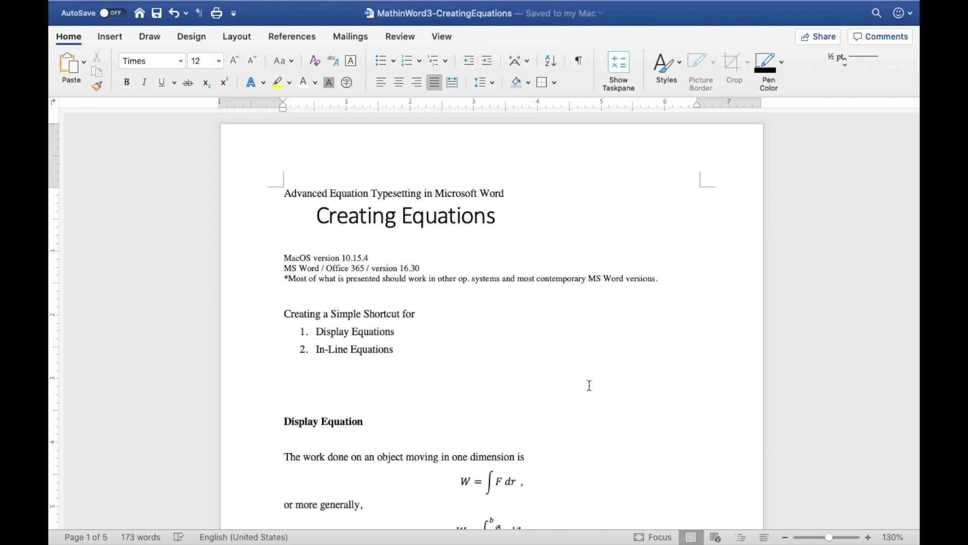
# Switch the first two display equations to inline and the inline W = ∫F dr to display.
pyautogui.scroll(-10, 604, 382)
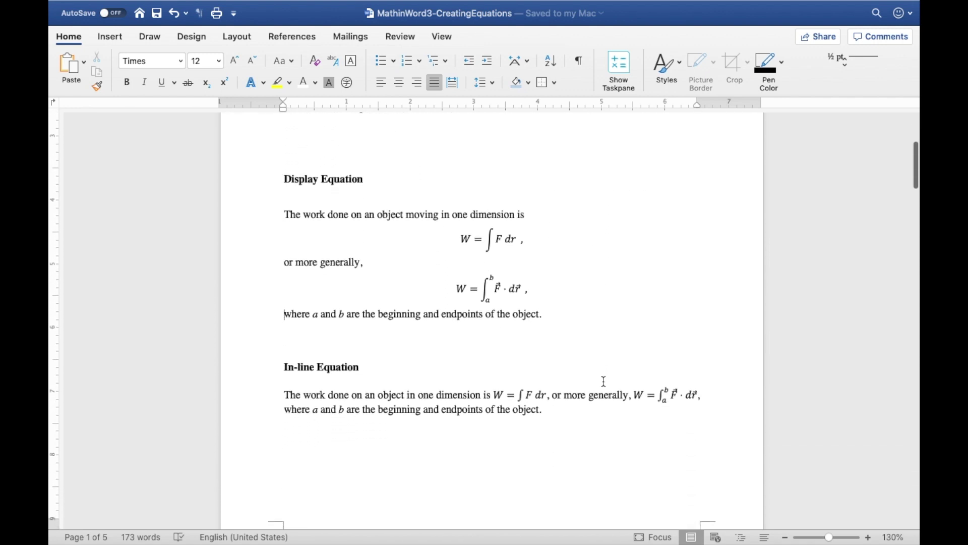
pyautogui.scroll(3, 603, 382)
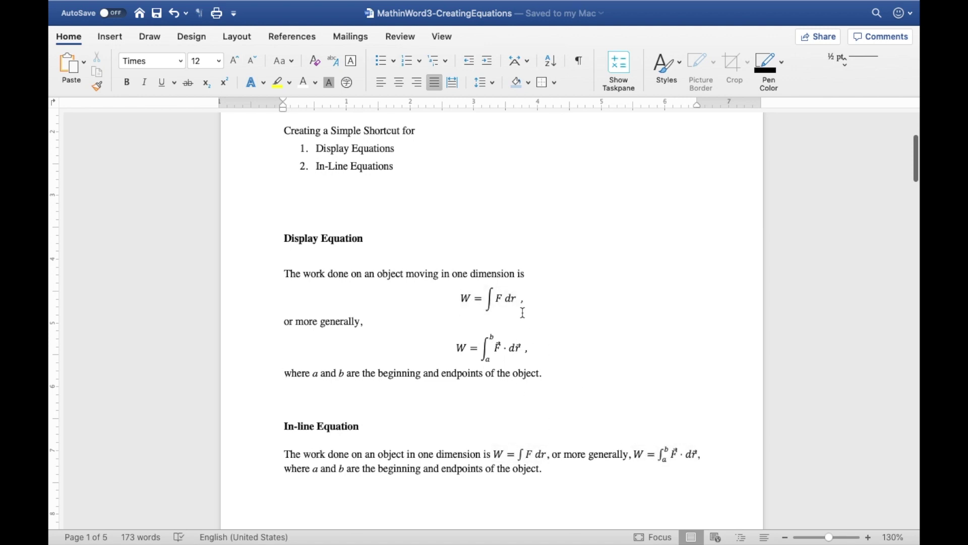
pyautogui.click(504, 297)
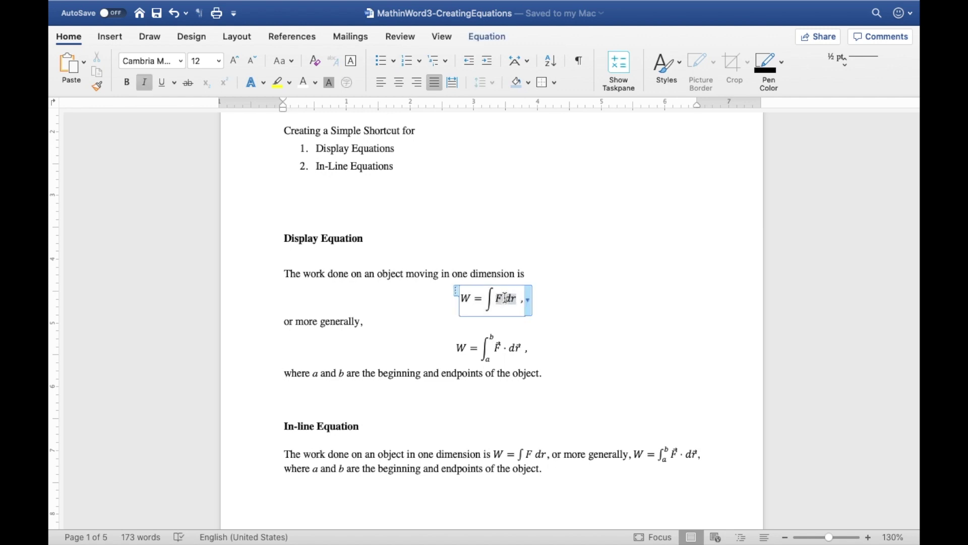
pyautogui.click(527, 299)
pyautogui.moveTo(587, 400)
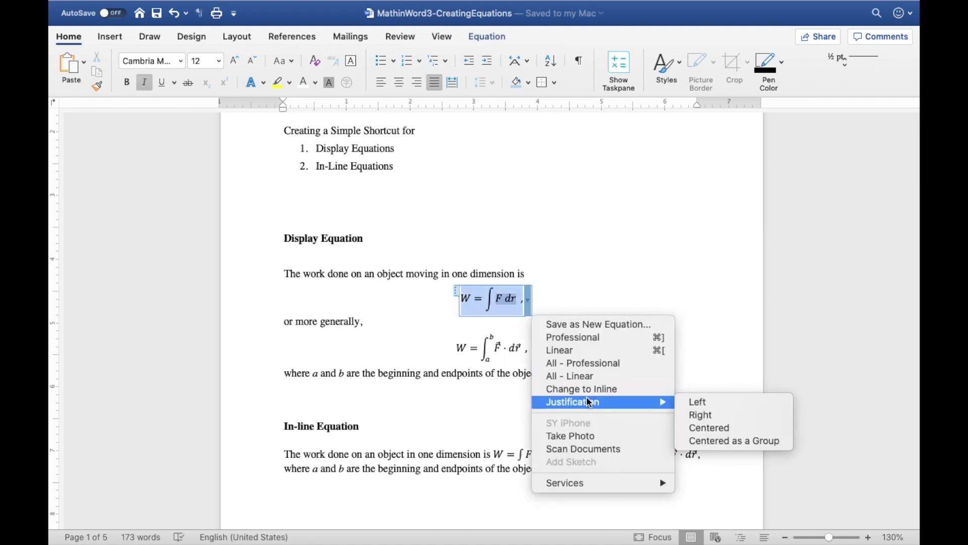
pyautogui.click(621, 389)
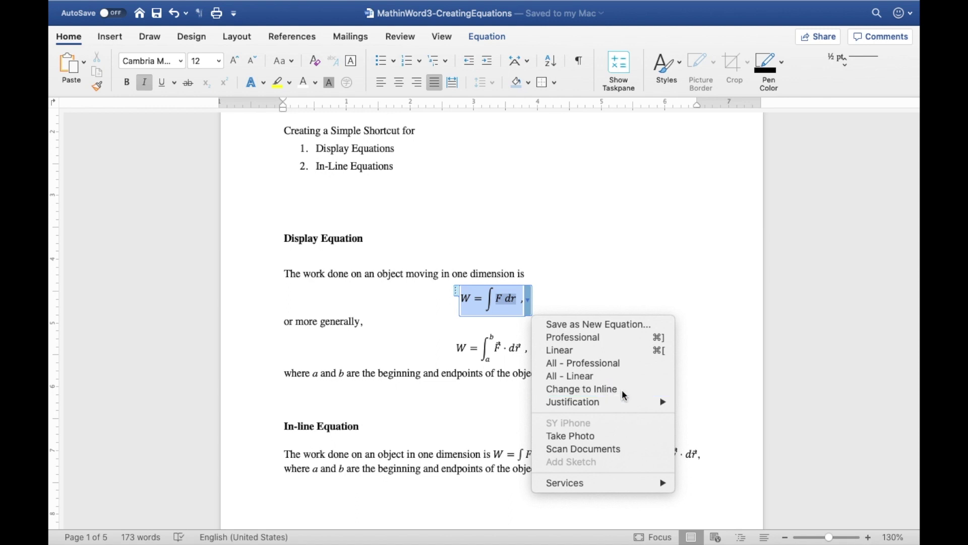
pyautogui.click(519, 340)
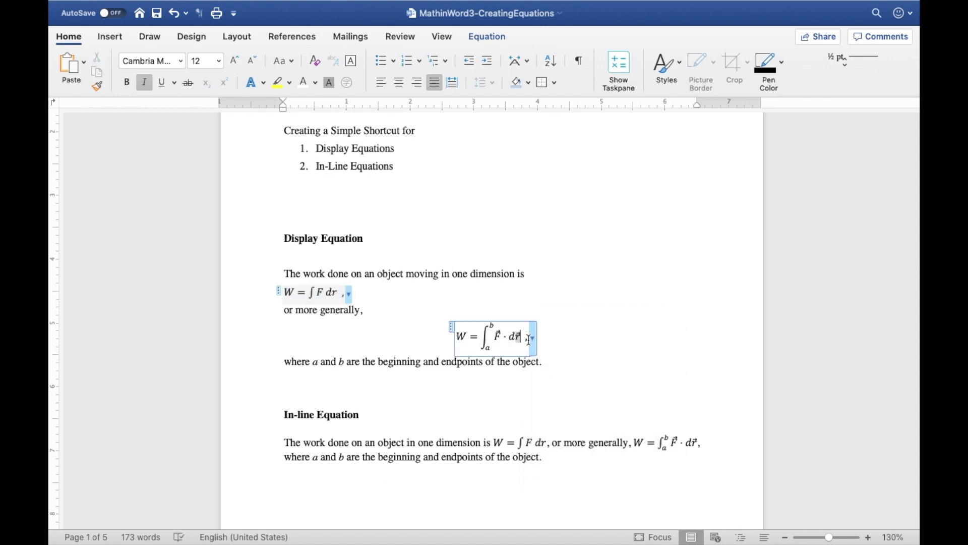
pyautogui.click(532, 337)
pyautogui.click(599, 430)
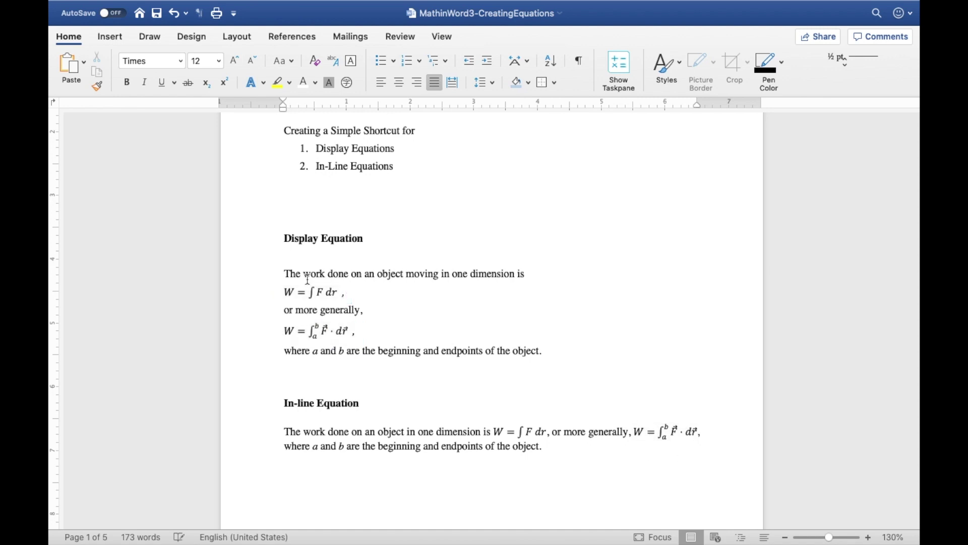
pyautogui.click(537, 431)
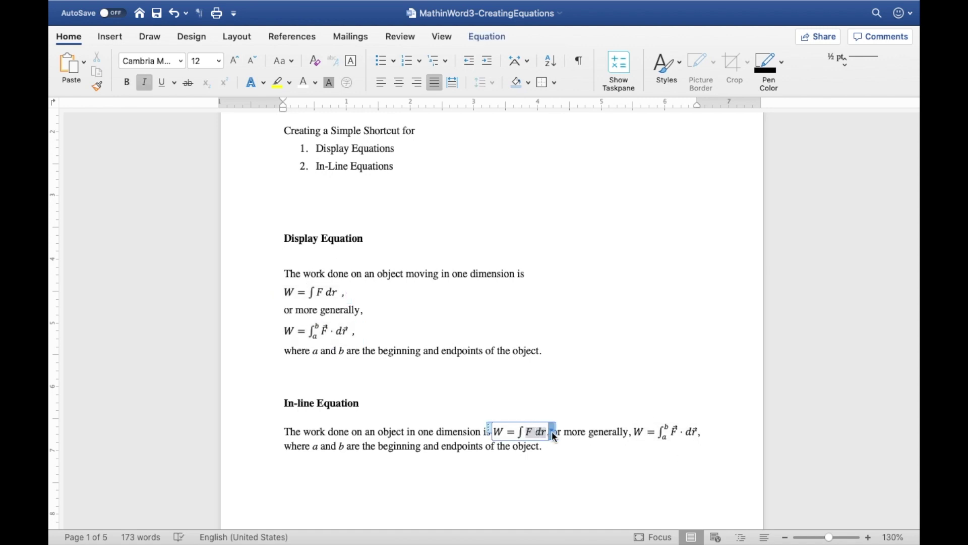
pyautogui.click(552, 430)
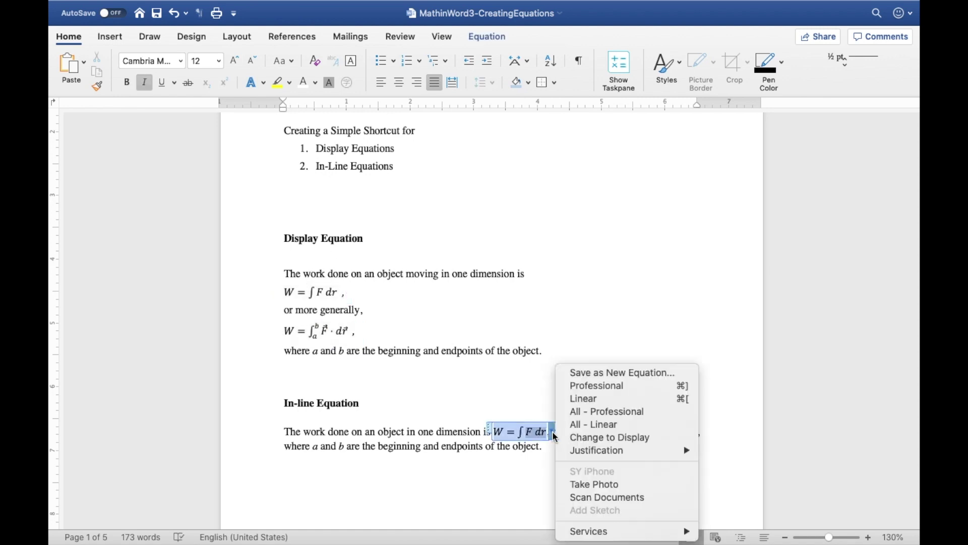
pyautogui.click(610, 437)
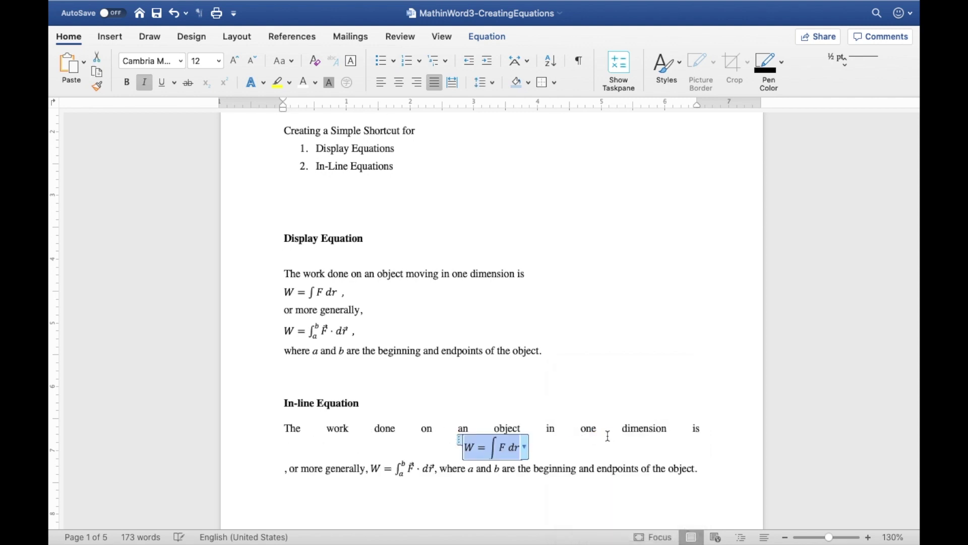
# Convert the second inline equation to display, then undo the equation layout changes.
pyautogui.scroll(-1, 607, 436)
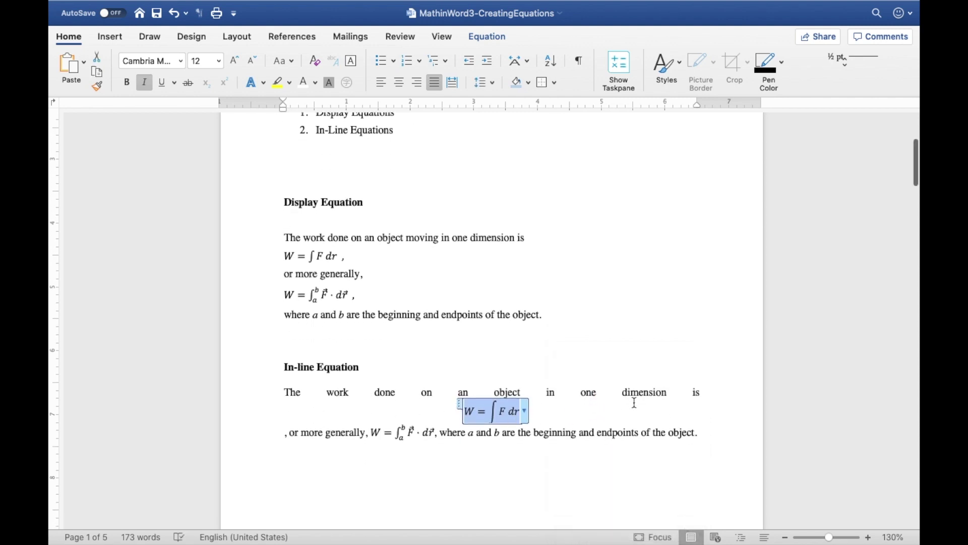
pyautogui.click(435, 429)
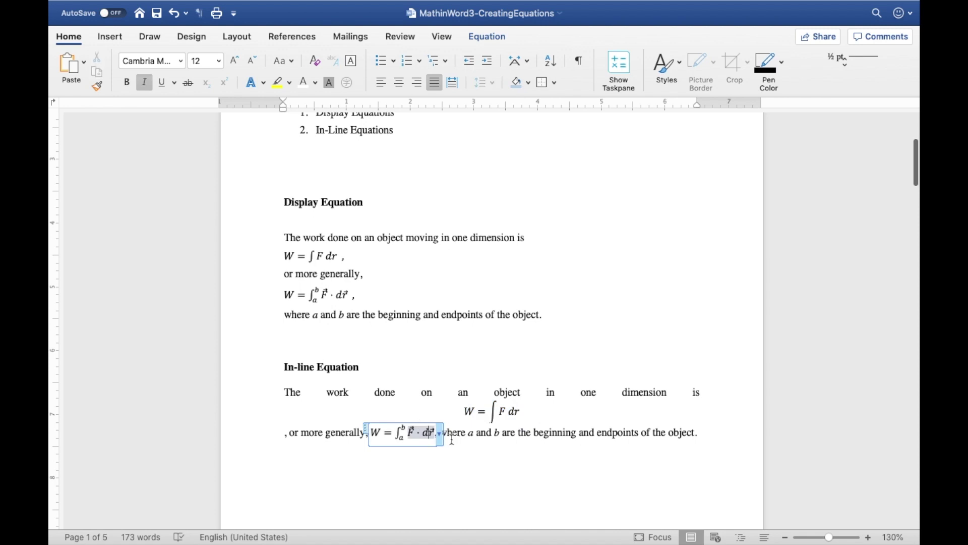
pyautogui.click(440, 442)
pyautogui.click(439, 443)
pyautogui.click(499, 434)
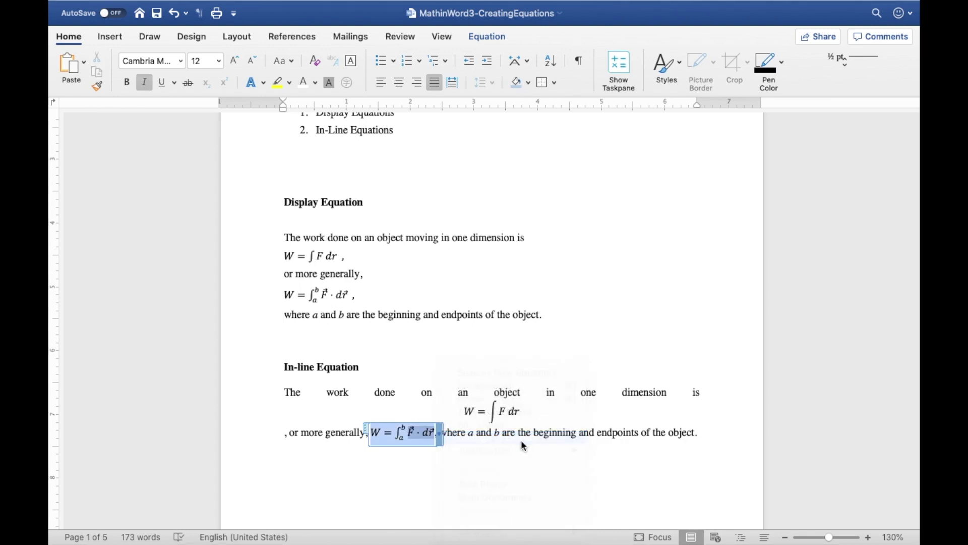
pyautogui.scroll(-2, 627, 458)
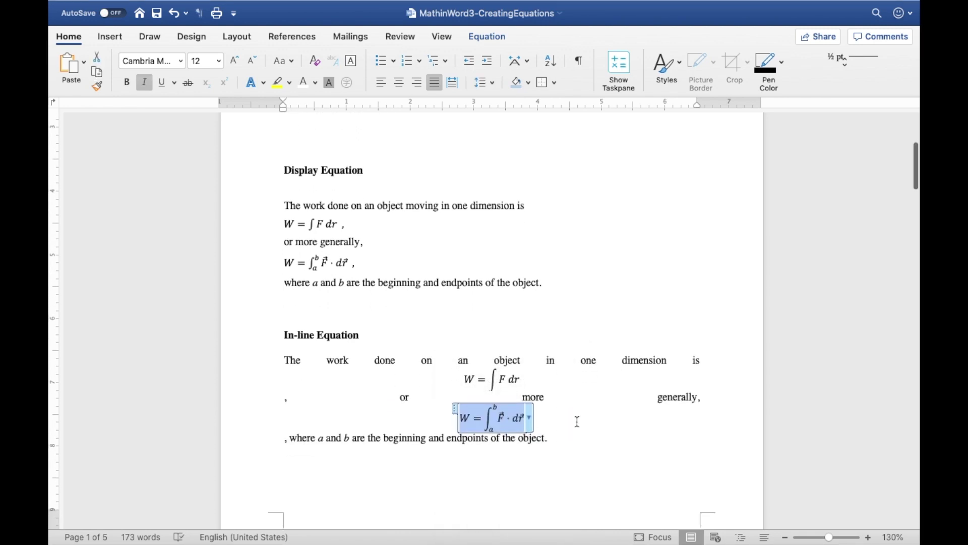
pyautogui.click(547, 320)
pyautogui.press('super+z')
pyautogui.press('super+z')
pyautogui.press('super+z')
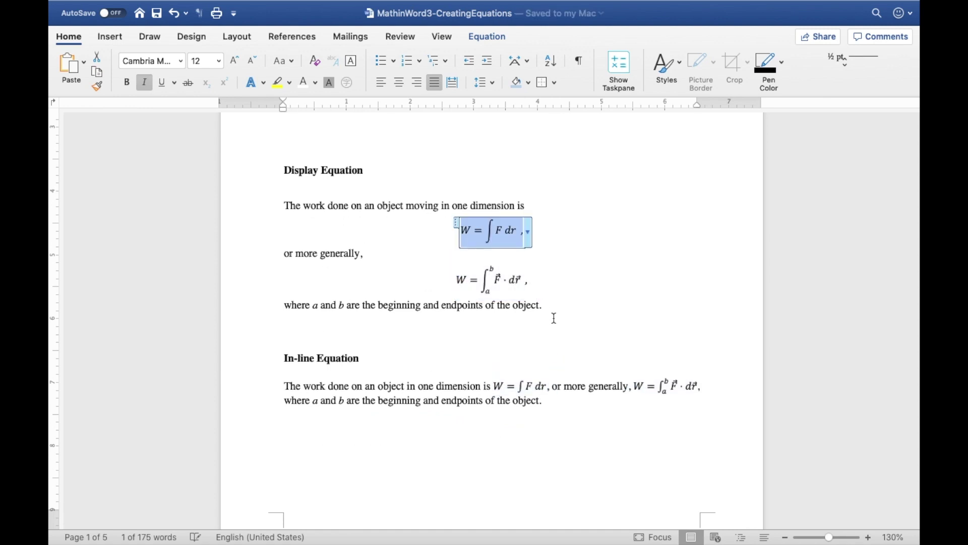
pyautogui.click(580, 304)
pyautogui.scroll(10, 599, 158)
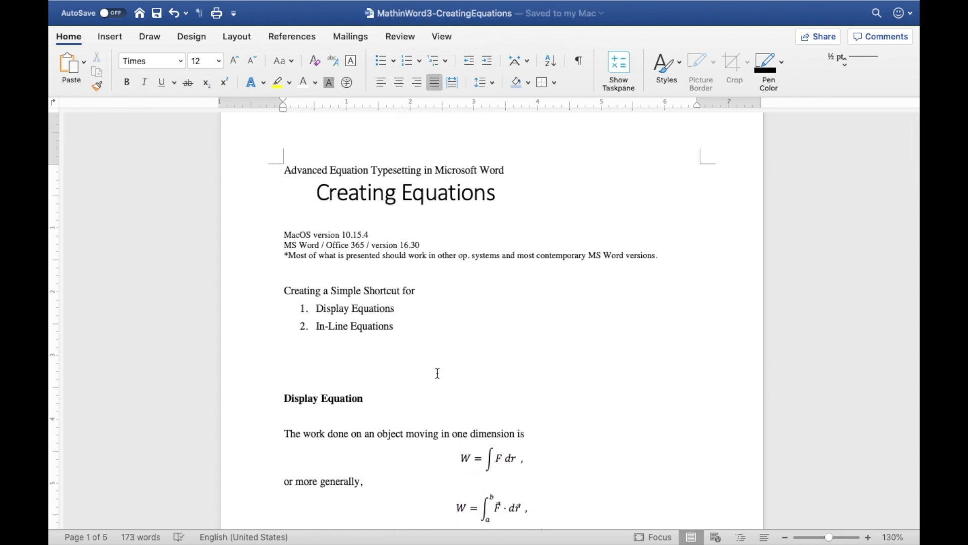
pyautogui.scroll(-5, 440, 378)
pyautogui.scroll(-8, 441, 382)
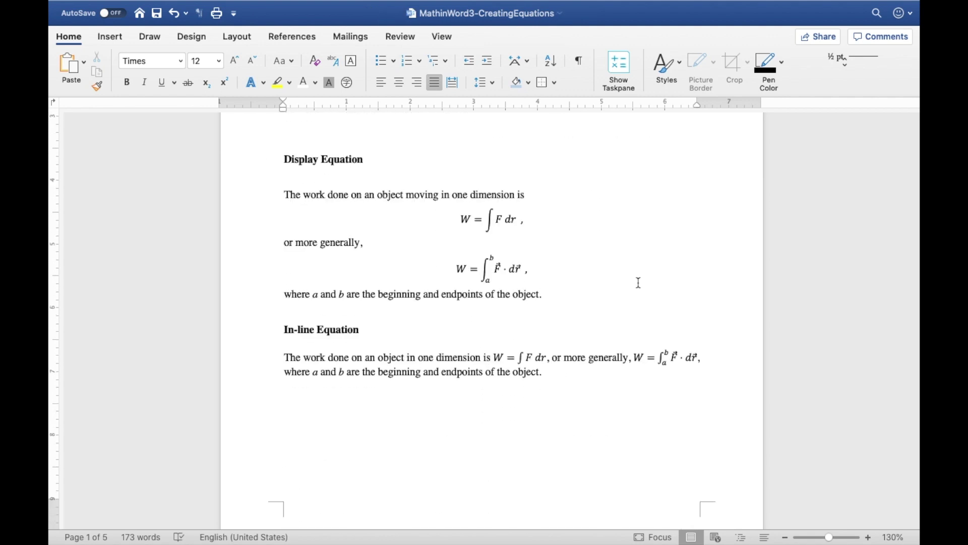
# Add 'The work done on an object moving in one dimension is' and the equation W = ∫F dr,.
pyautogui.press('Return')
pyautogui.press('Return')
pyautogui.write('The wor')
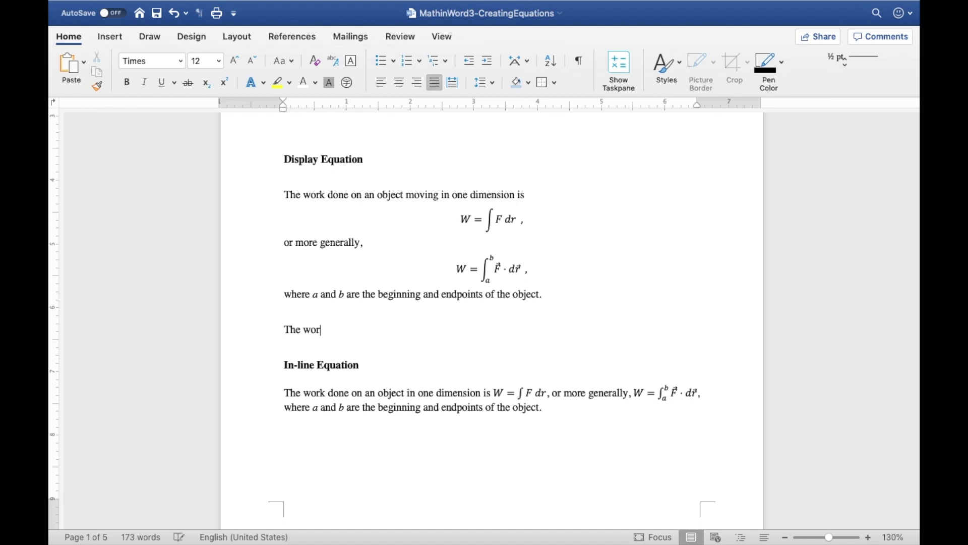
pyautogui.write('k done on an object moving in one d')
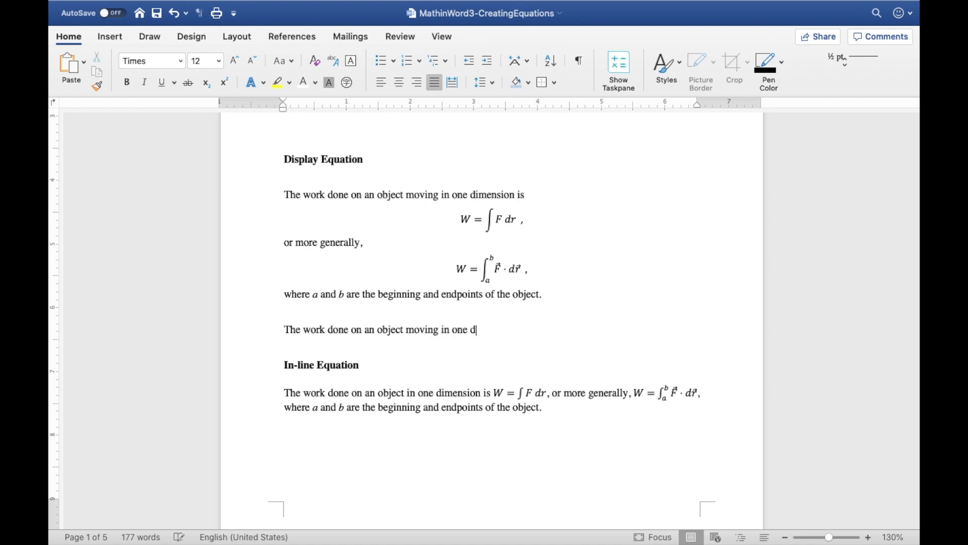
pyautogui.write('imension is')
pyautogui.press('Return')
pyautogui.hotkey('ctrl', '=')
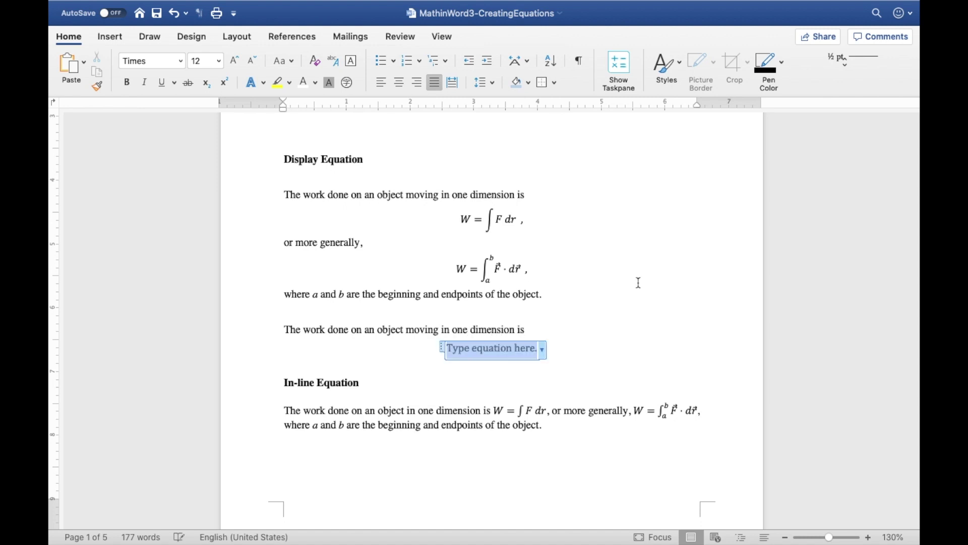
pyautogui.write('W=\\int')
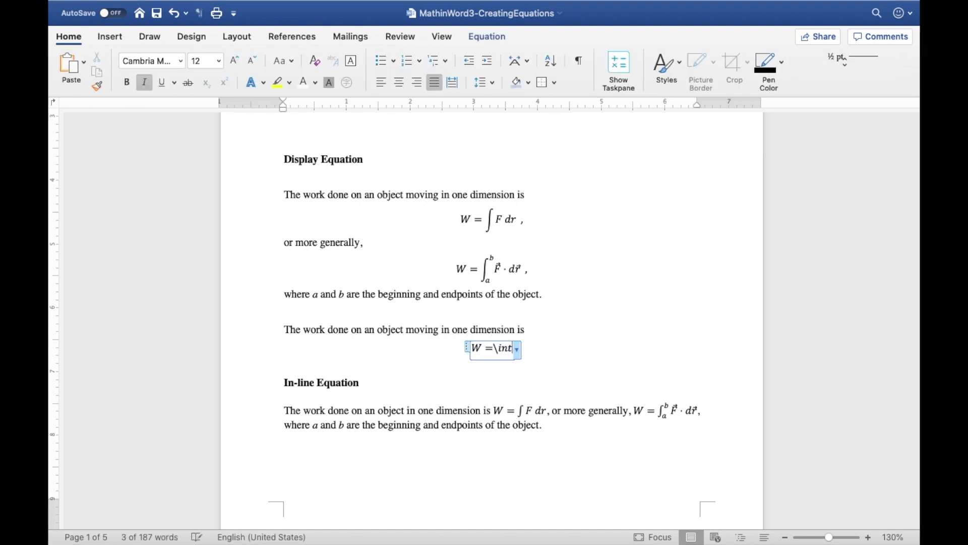
pyautogui.press('BackSpace')
pyautogui.press('BackSpace')
pyautogui.press('BackSpace')
pyautogui.press('BackSpace')
pyautogui.write(' ∫ F dr')
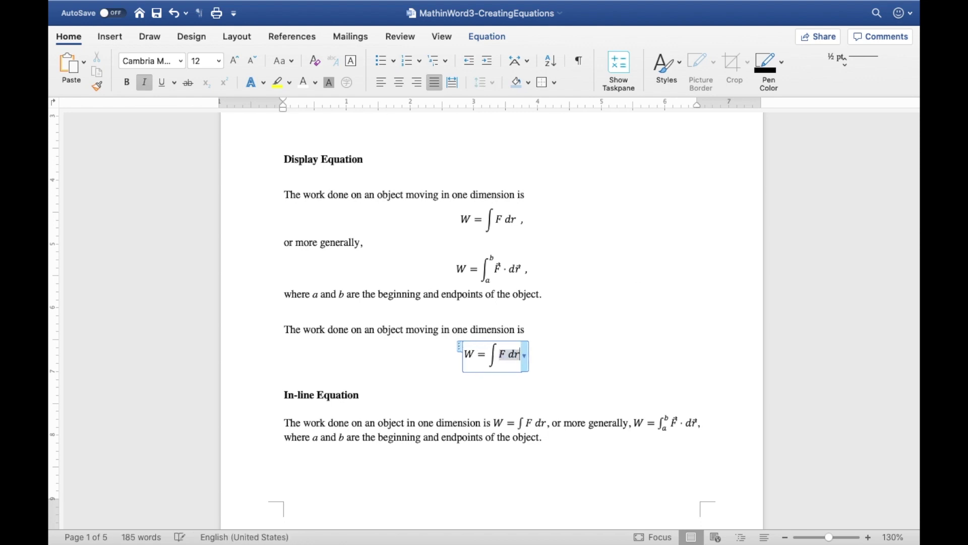
pyautogui.press('Right')
pyautogui.press('Left')
pyautogui.write(',')
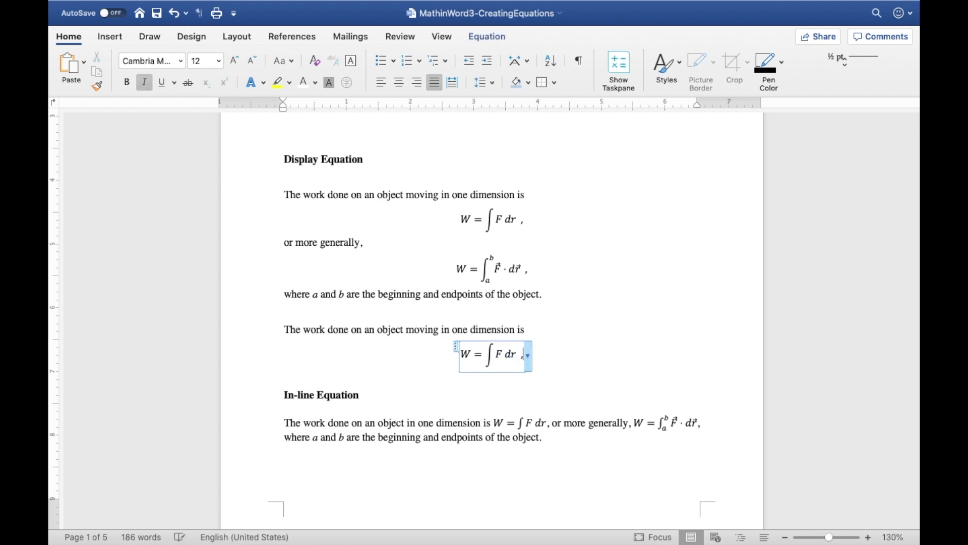
pyautogui.press('Return')
# Add 'or more generally,' followed by the display equation W = ∫ₐᵇ F⃗·dr⃗,.
pyautogui.write('Or n')
pyautogui.press('BackSpace')
pyautogui.press('BackSpace')
pyautogui.press('BackSpace')
pyautogui.write('or mo')
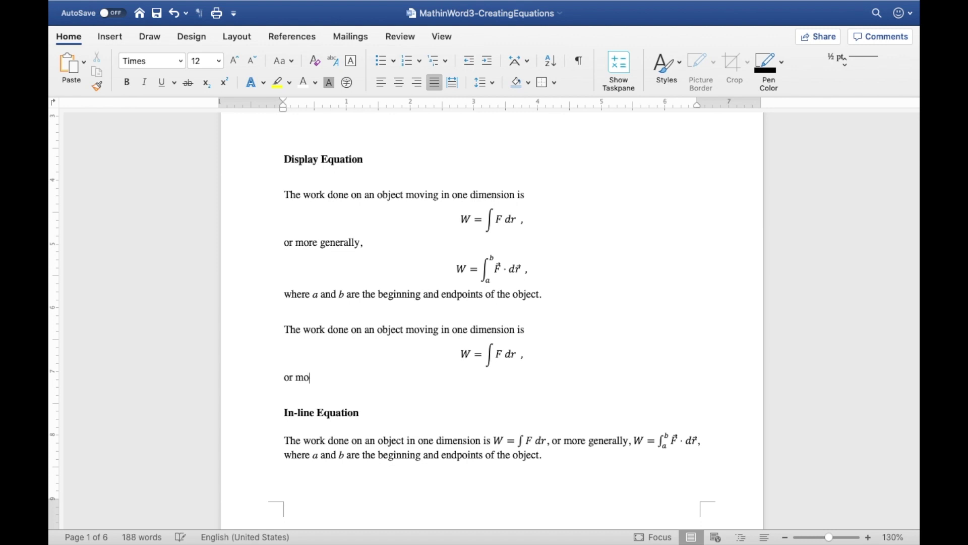
pyautogui.write('re generally,')
pyautogui.press('Return')
pyautogui.hotkey('ctrl', '=')
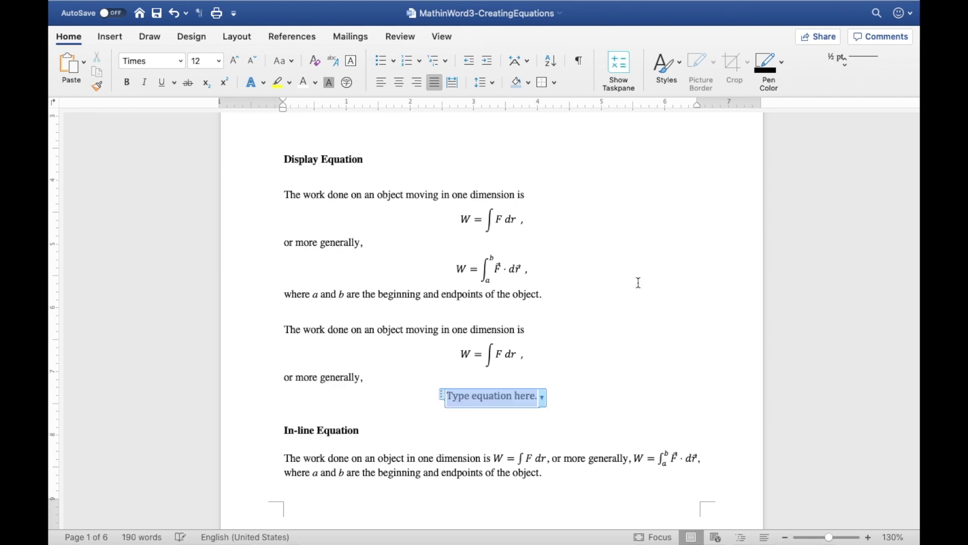
pyautogui.write('W=\\int_a^b ')
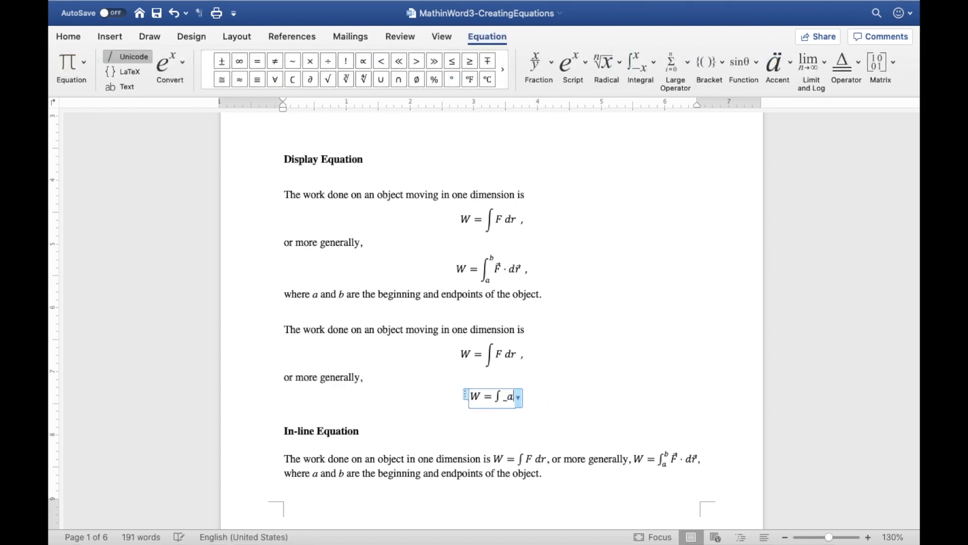
pyautogui.write('F\\ve')
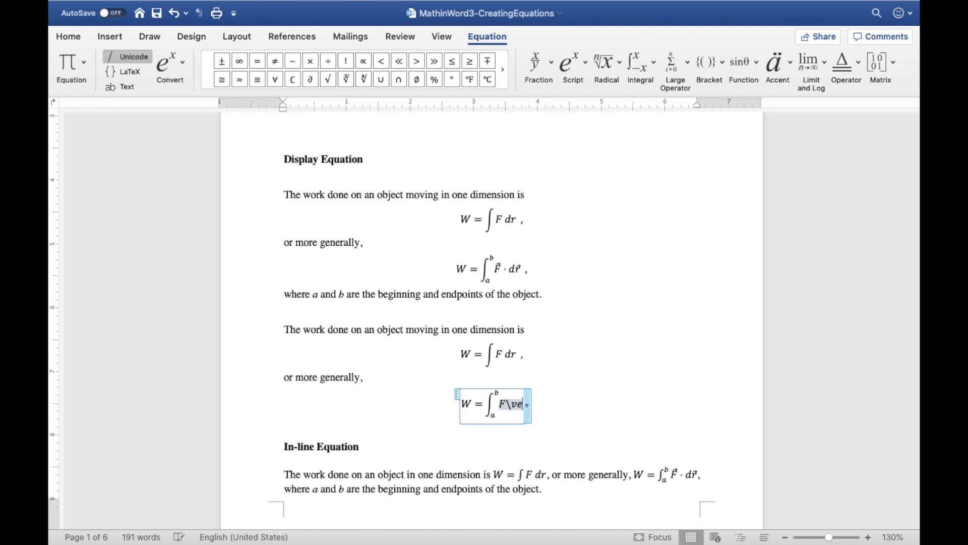
pyautogui.write('c \\cdot dr\\vec ,')
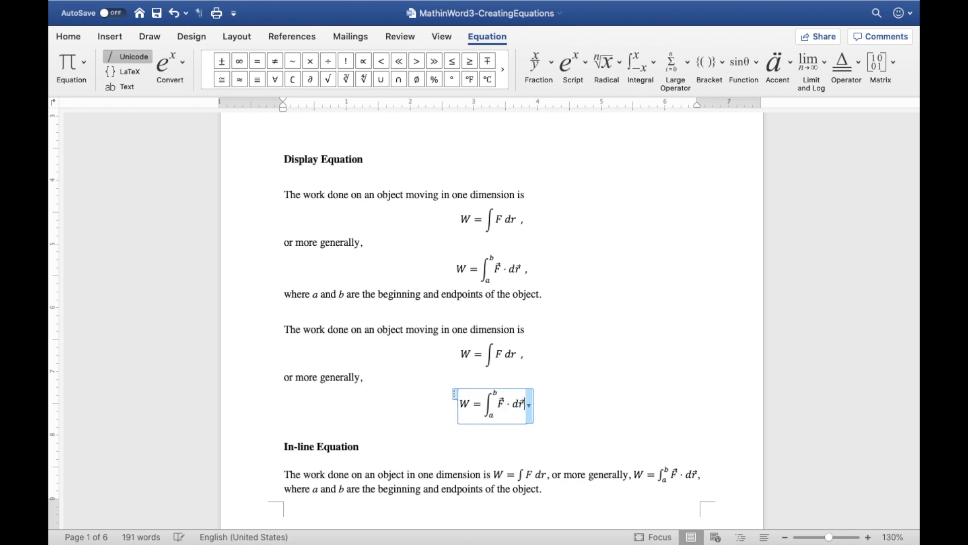
pyautogui.press('Return')
# Type 'where' followed by inline equations a and b joined by 'and'.
pyautogui.write('where')
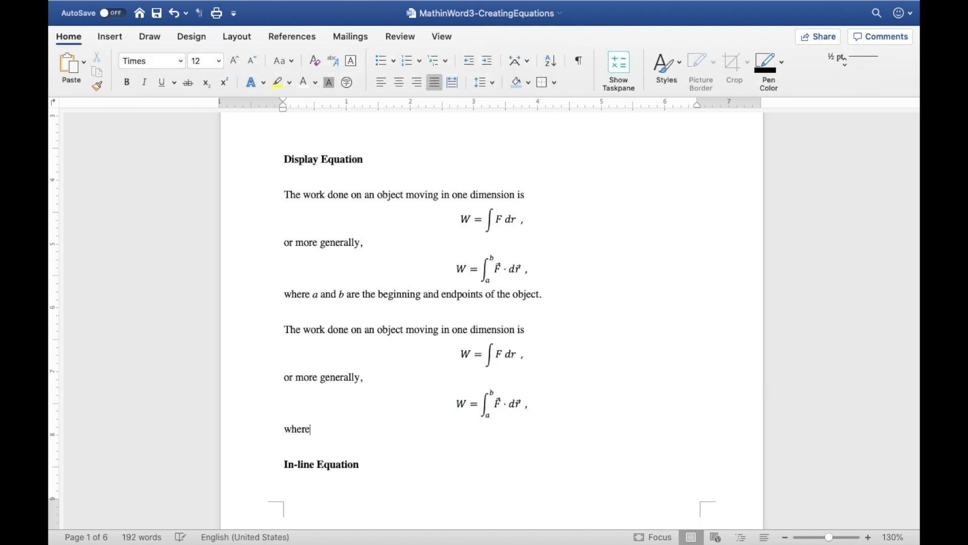
pyautogui.press('super+z')
pyautogui.hotkey('ctrl', '=')
pyautogui.write('a')
pyautogui.press('Right')
pyautogui.write('and')
pyautogui.hotkey('ctrl', '=')
pyautogui.write('b')
pyautogui.press('Right')
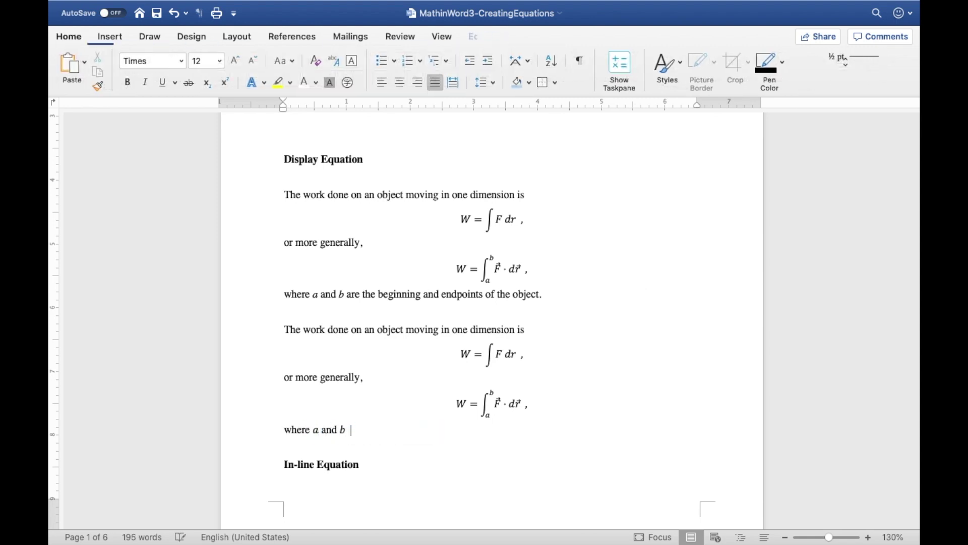
# Finish the sentence with 'are the beginning and endpoints of the object.'.
pyautogui.write('are the')
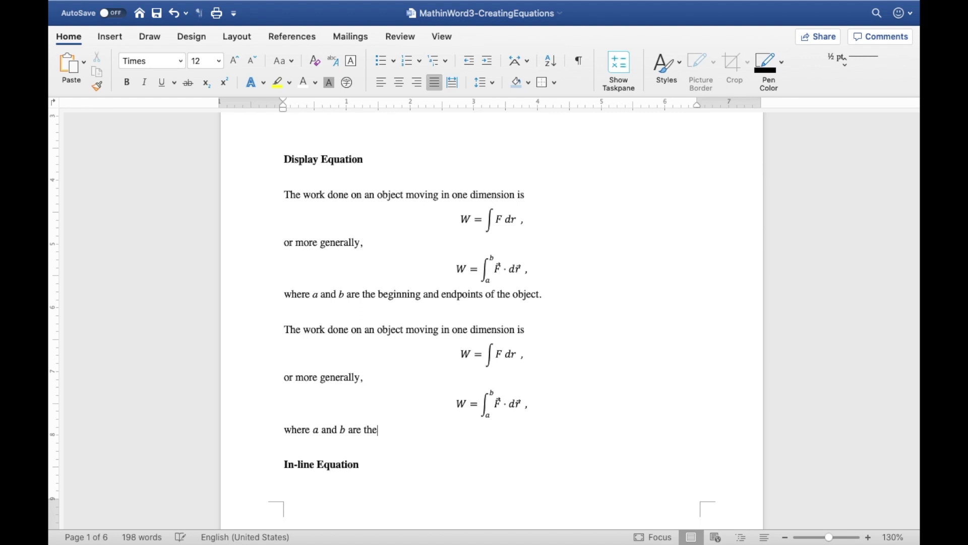
pyautogui.write(' beginning and endpoint')
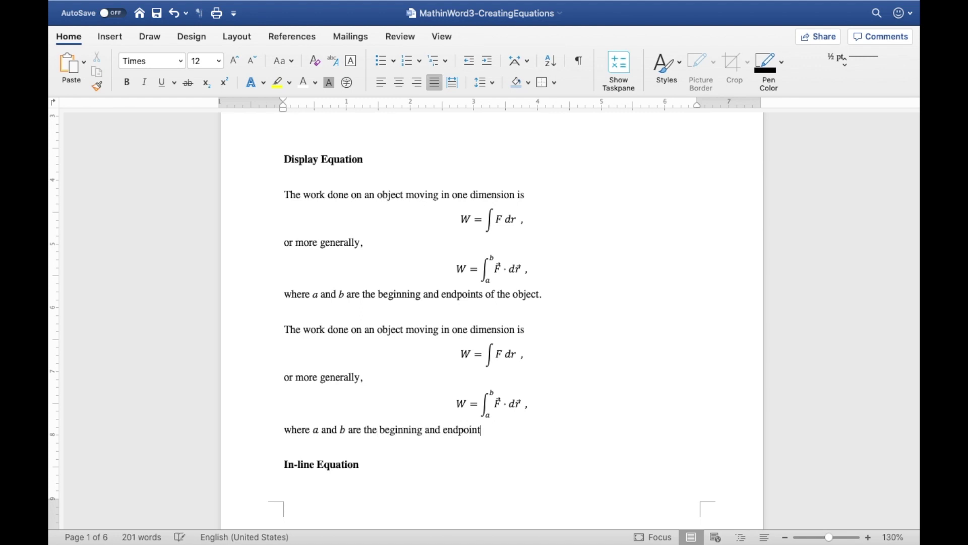
pyautogui.press('BackSpace')
pyautogui.write('s')
pyautogui.press('BackSpace')
pyautogui.write('ts of the object.')
pyautogui.press('Return')
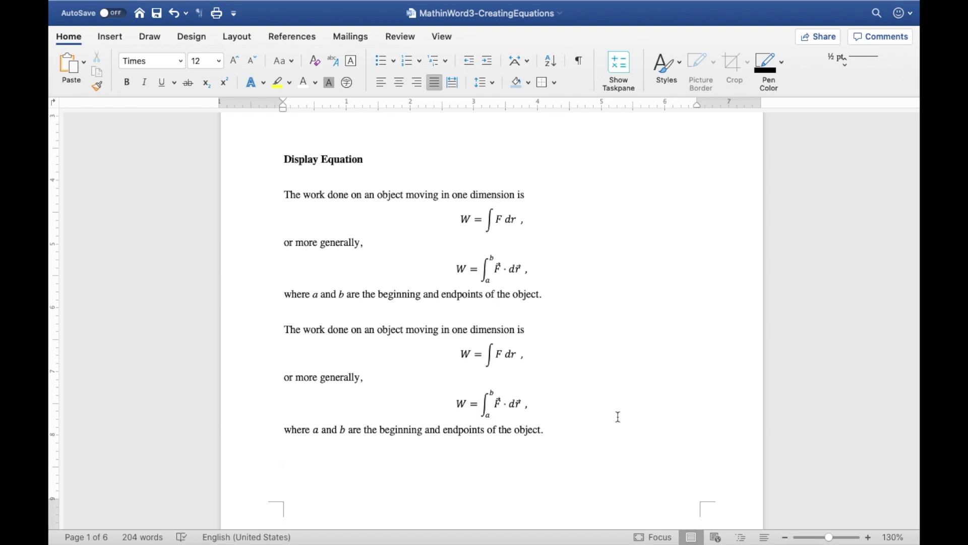
pyautogui.press('Up')
pyautogui.press('Up')
pyautogui.press('Up')
pyautogui.press('Up')
pyautogui.press('Up')
pyautogui.press('Up')
pyautogui.press('Up')
pyautogui.press('Up')
pyautogui.press('Up')
pyautogui.press('Up')
pyautogui.press('Up')
pyautogui.press('Up')
pyautogui.press('Up')
pyautogui.press('Up')
pyautogui.press('Up')
pyautogui.press('Up')
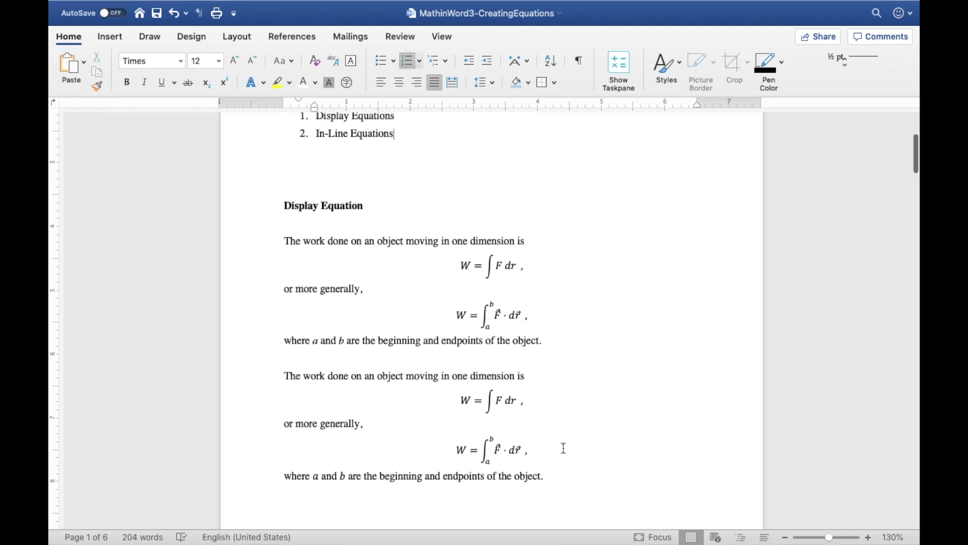
pyautogui.scroll(3, 563, 448)
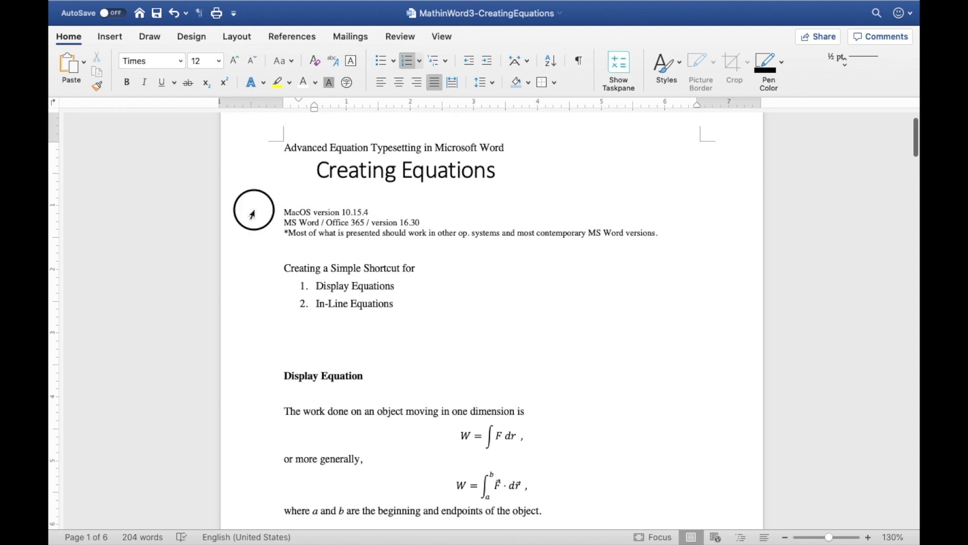
pyautogui.moveTo(252, 212); pyautogui.dragTo(253, 226)
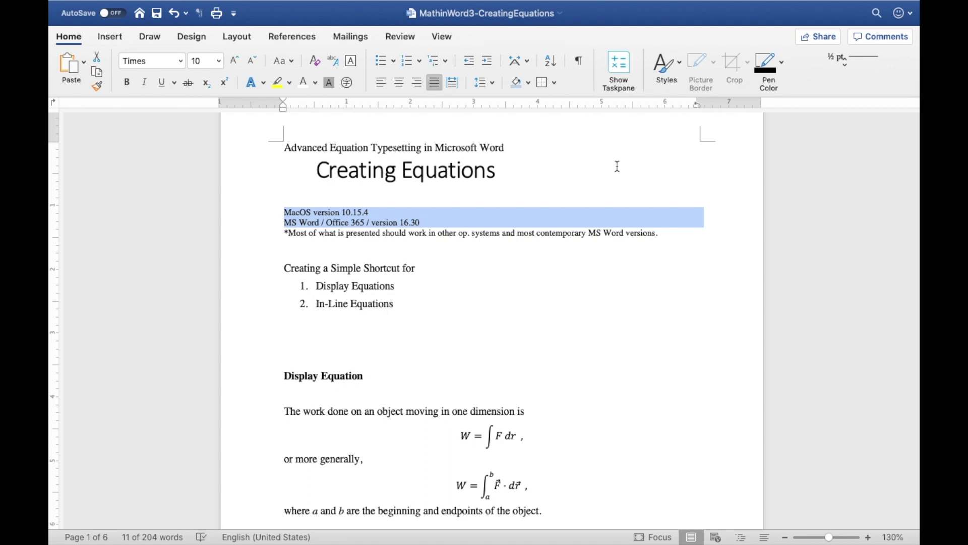
pyautogui.click(485, 323)
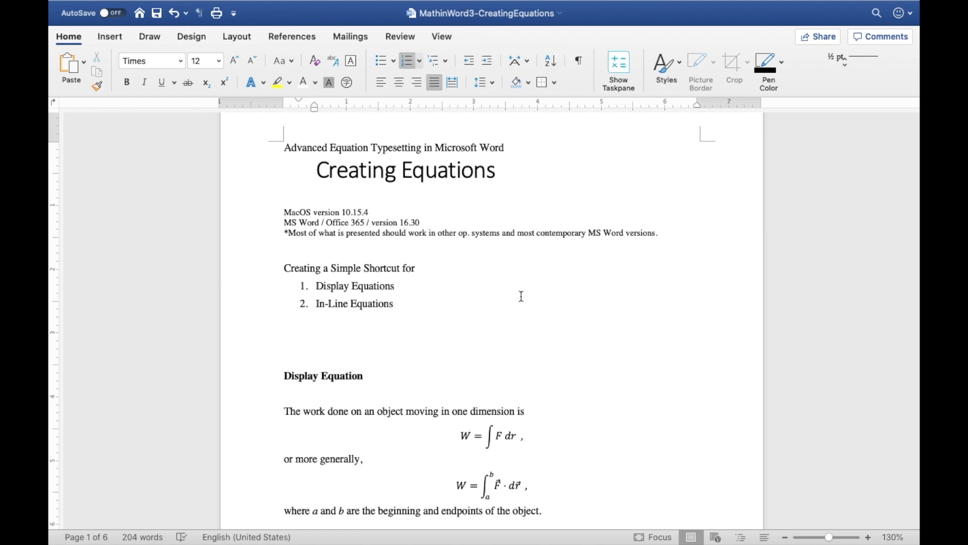
# Undo the stray insertion on page 3 and add new lines under The “Traditional” Way heading.
pyautogui.scroll(-20, 521, 296)
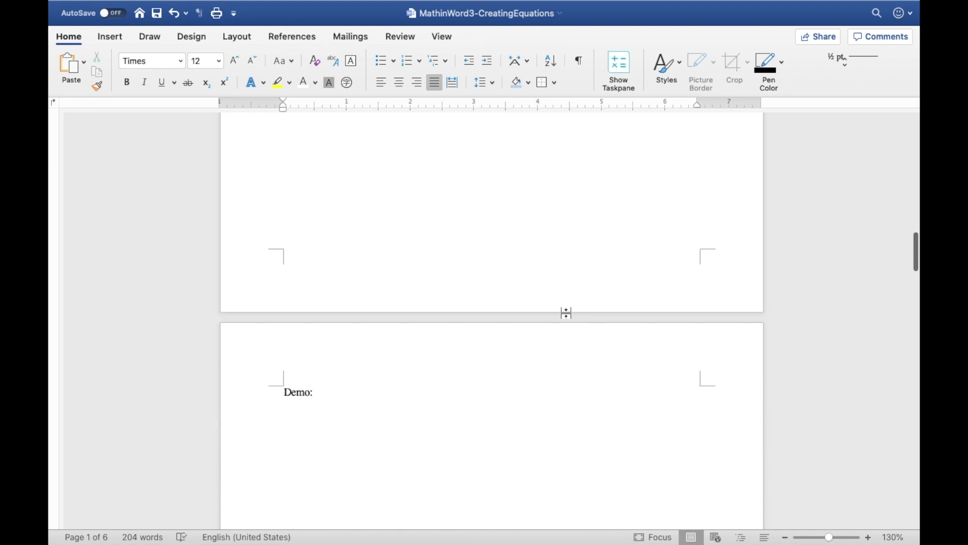
pyautogui.scroll(-20, 567, 313)
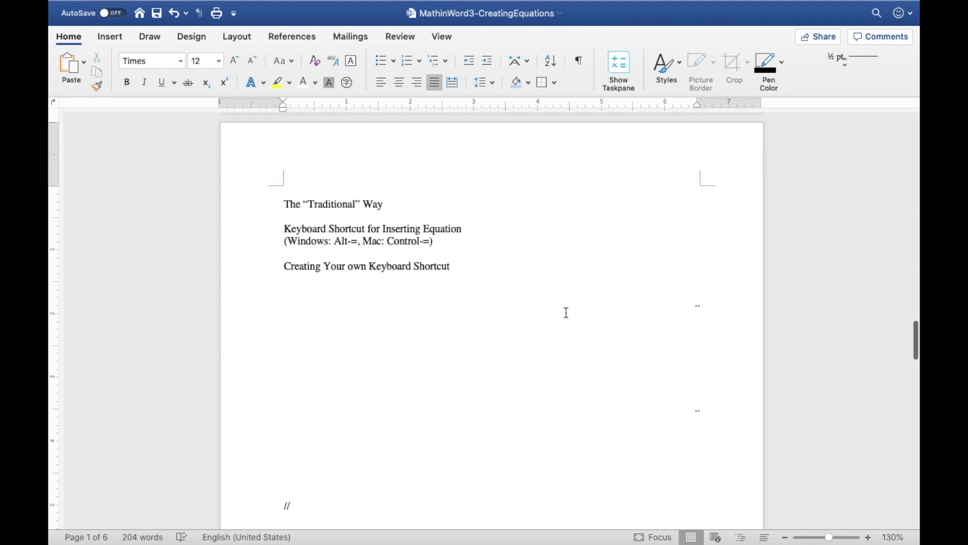
pyautogui.press('super+z')
pyautogui.click(434, 194)
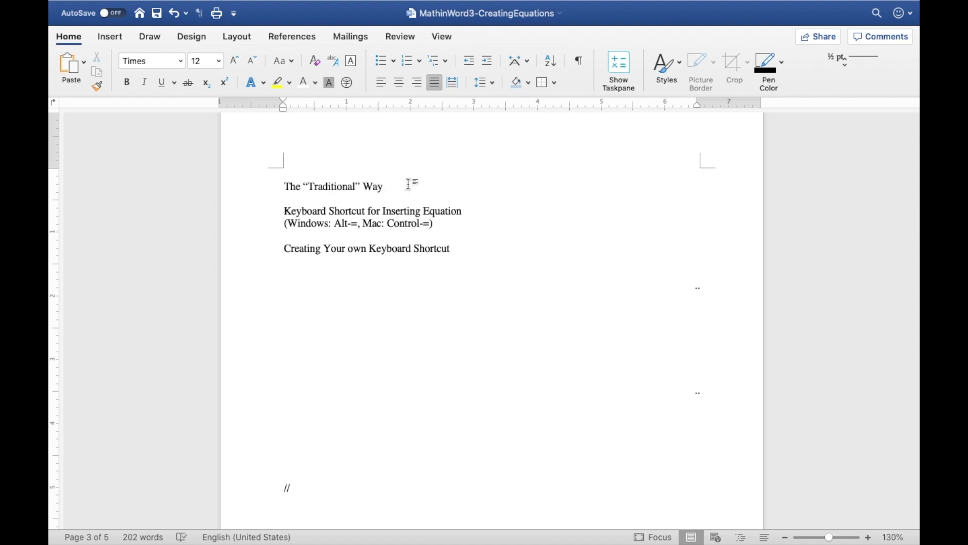
pyautogui.press('Return')
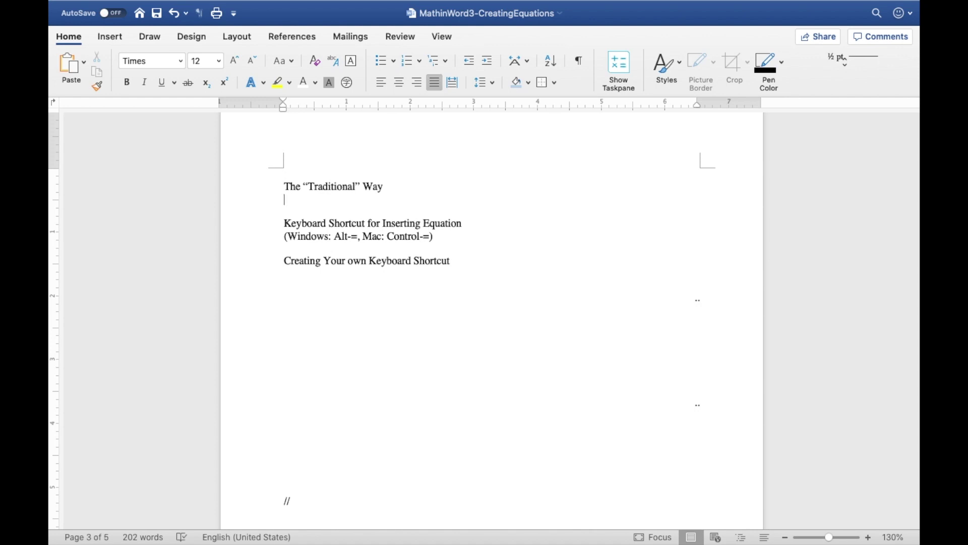
pyautogui.press('Return')
# Type 'I want an equation under this line:' and insert a blank equation beneath it.
pyautogui.write('I want an equation ')
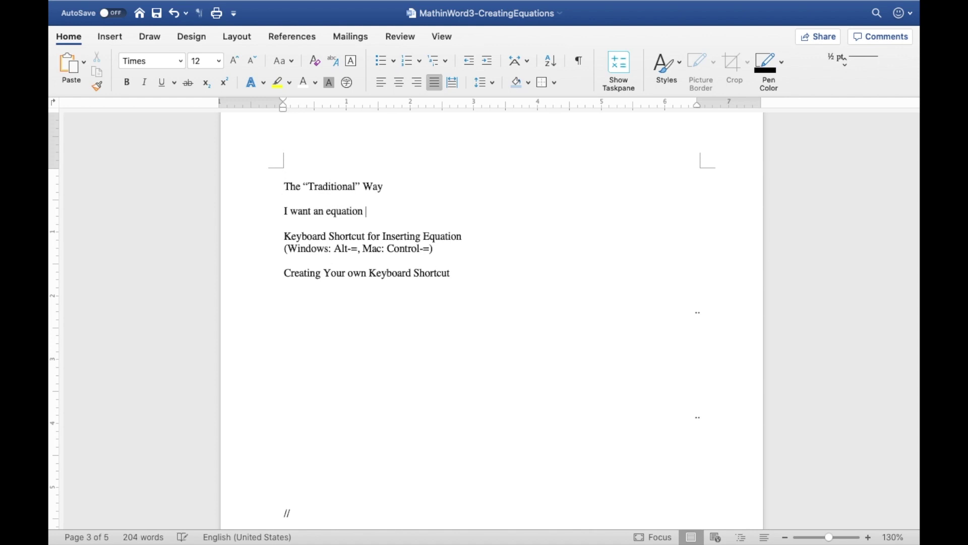
pyautogui.write('under this line:')
pyautogui.press('Return')
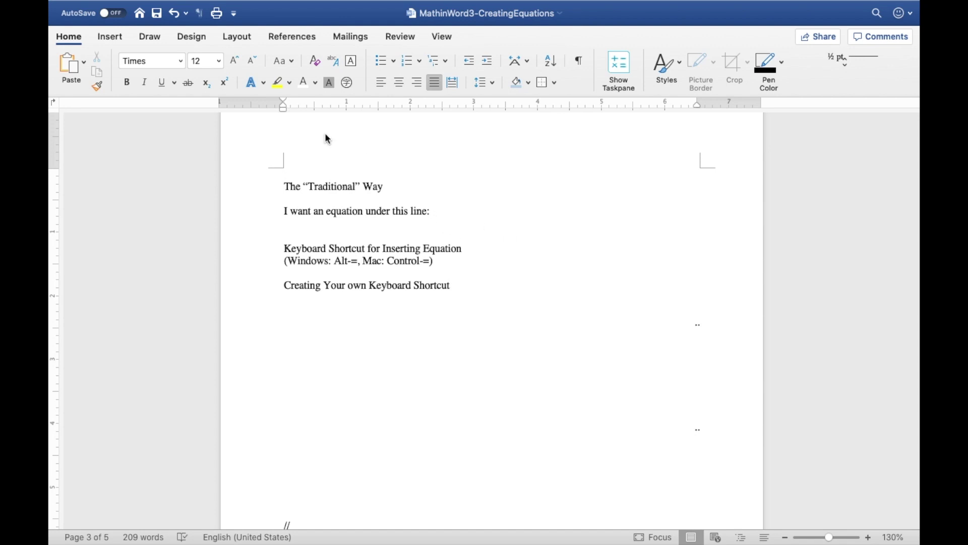
pyautogui.click(110, 38)
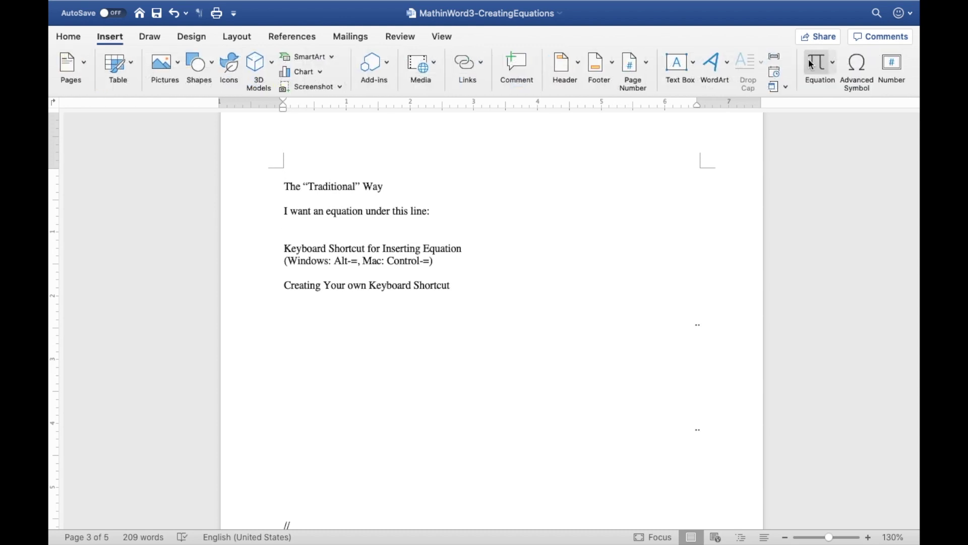
pyautogui.click(834, 61)
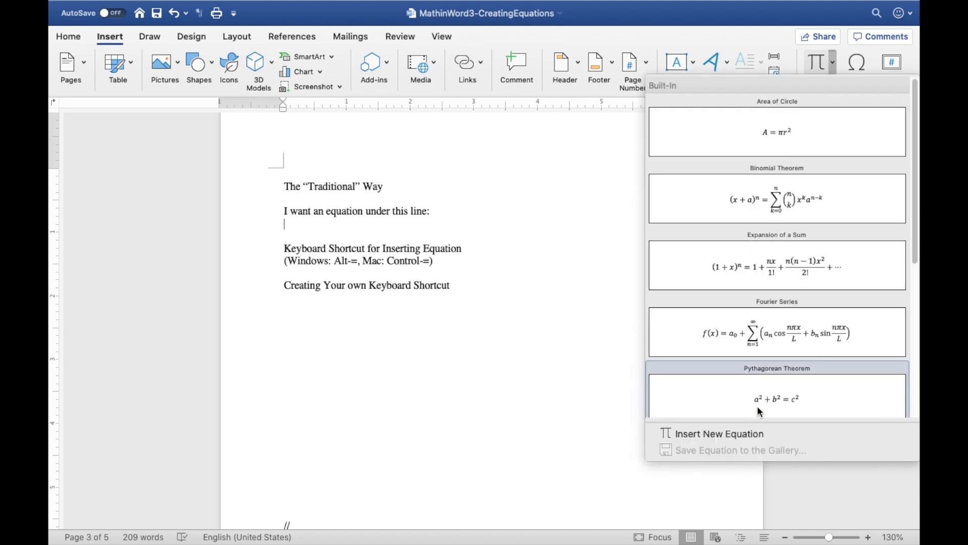
pyautogui.click(751, 434)
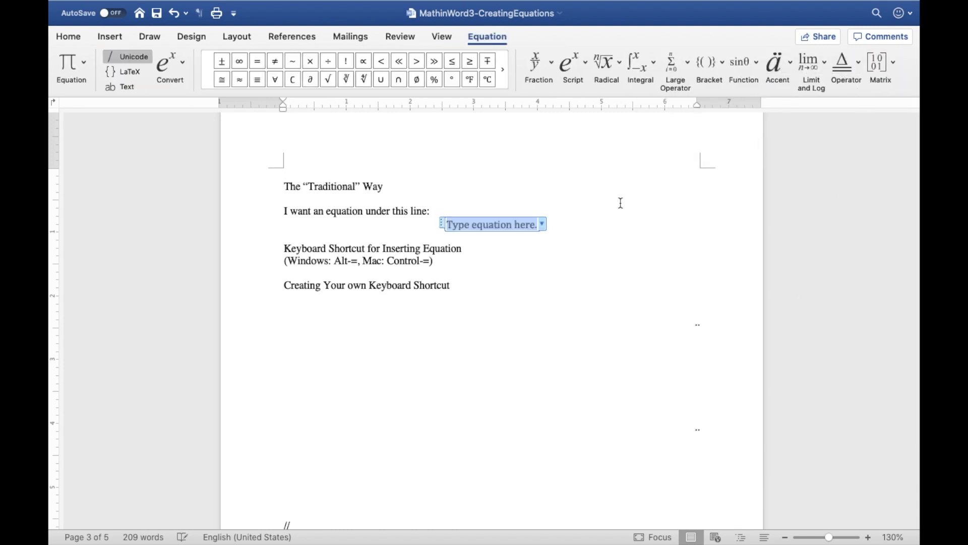
# Add the line 'I want an in-line equation' below the new equation.
pyautogui.click(566, 224)
pyautogui.press('Return')
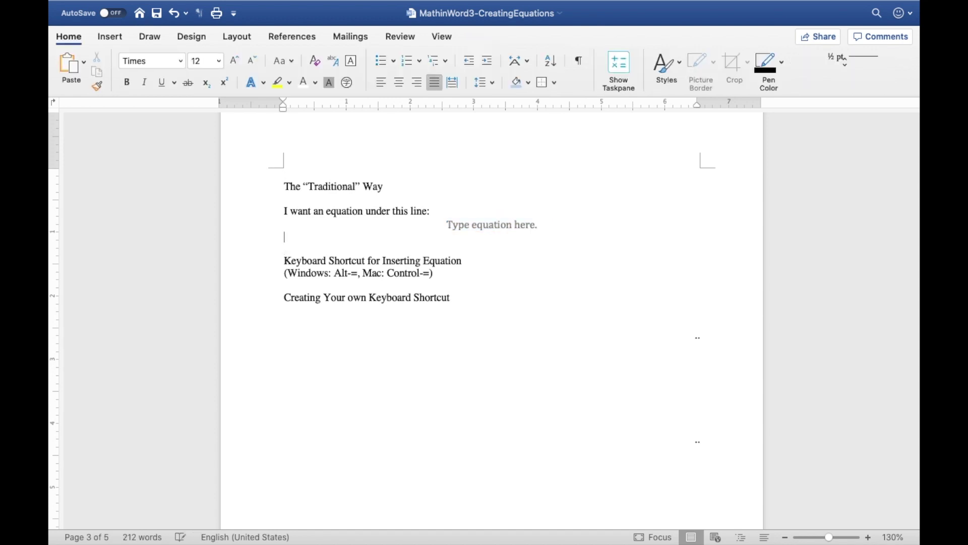
pyautogui.write('I want an in-line equation')
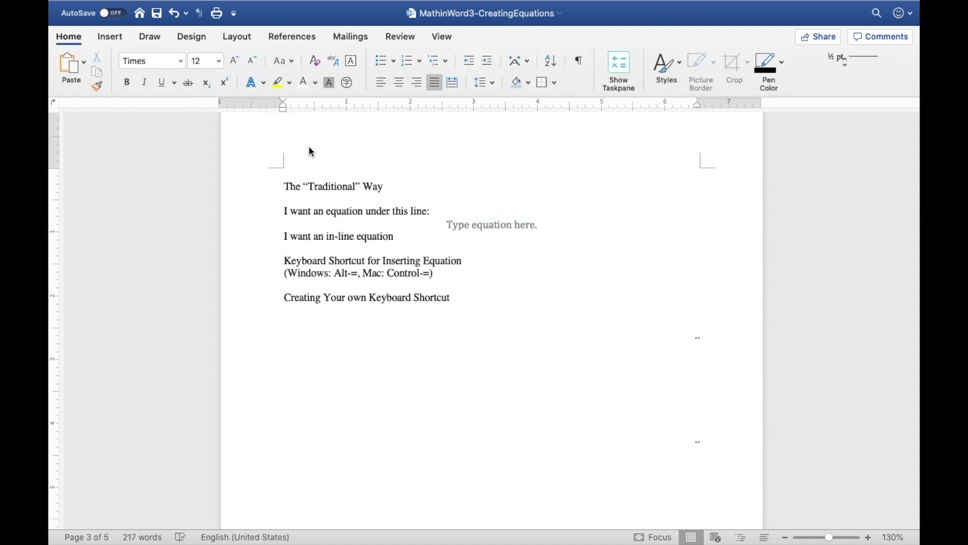
# Insert an empty in-line equation after 'I want an in-line equation'.
pyautogui.click(110, 40)
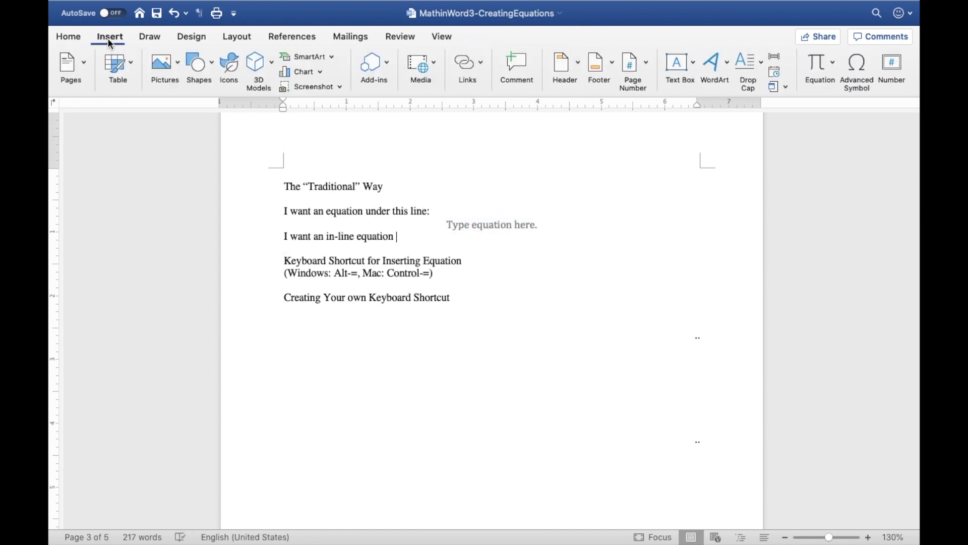
pyautogui.click(818, 63)
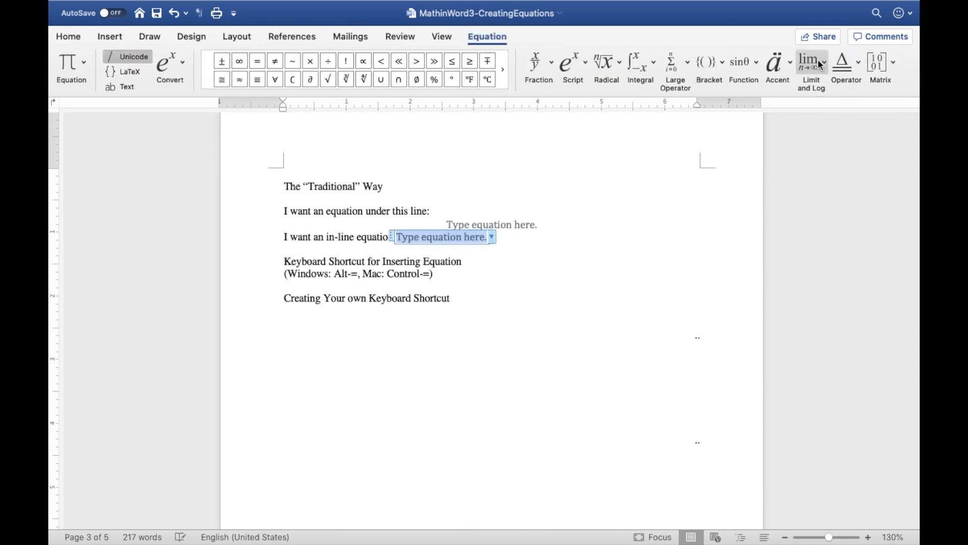
pyautogui.click(555, 230)
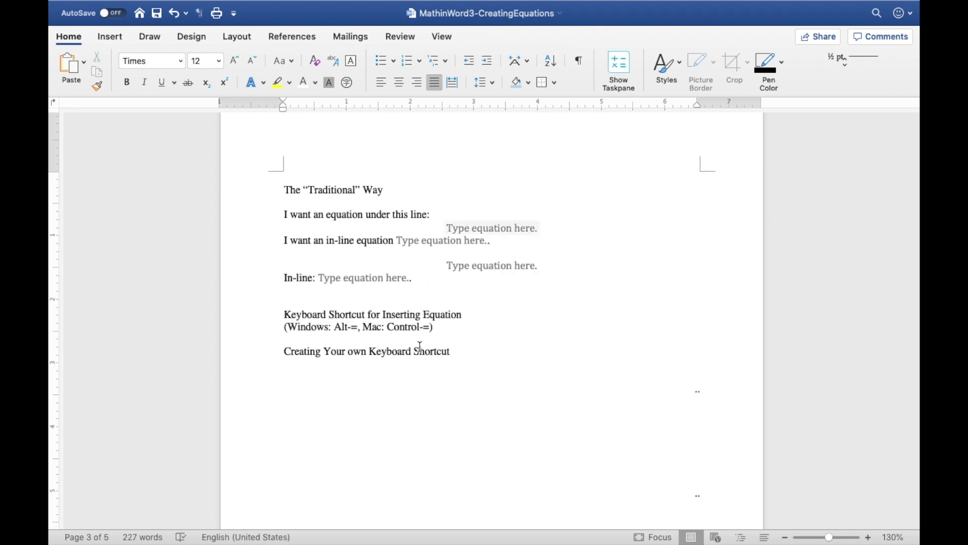
pyautogui.scroll(-1, 442, 323)
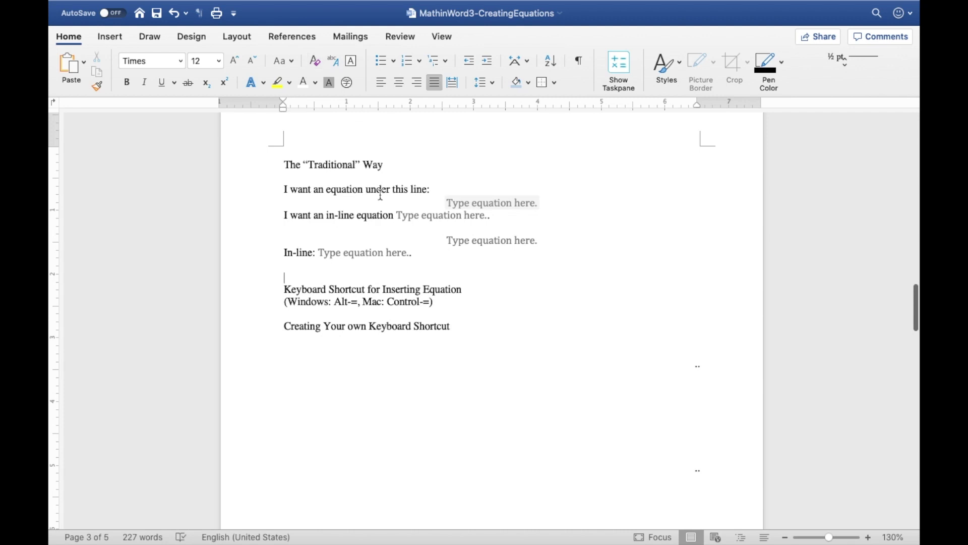
# Add the lines 'Cmd-=,=' and 'Prefix' under the Creating Your own Keyboard Shortcut heading.
pyautogui.click(456, 301)
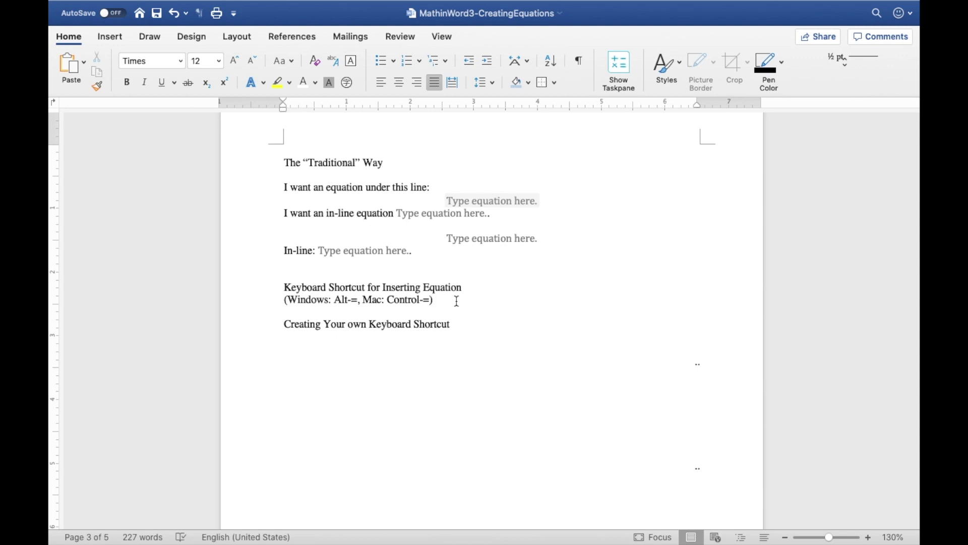
pyautogui.scroll(-3, 531, 242)
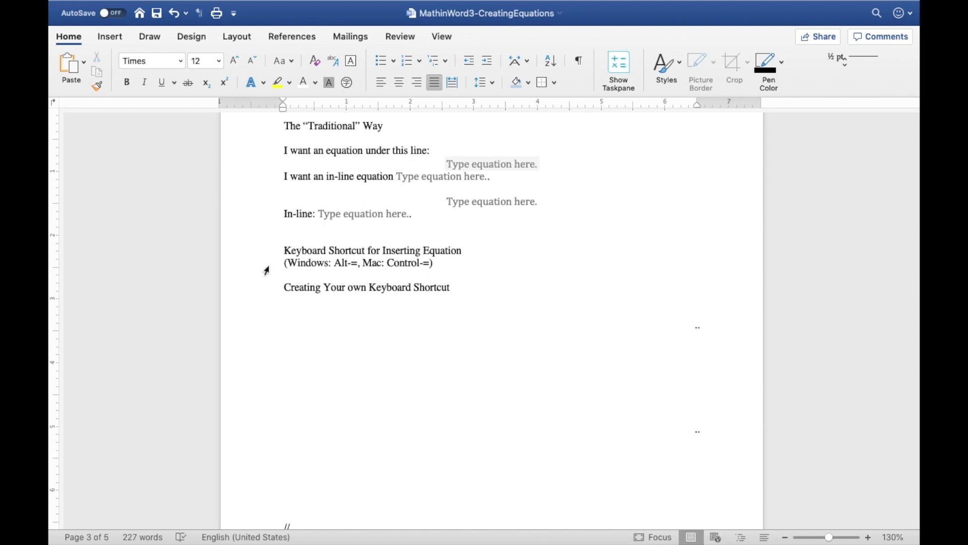
pyautogui.moveTo(277, 283); pyautogui.dragTo(461, 283)
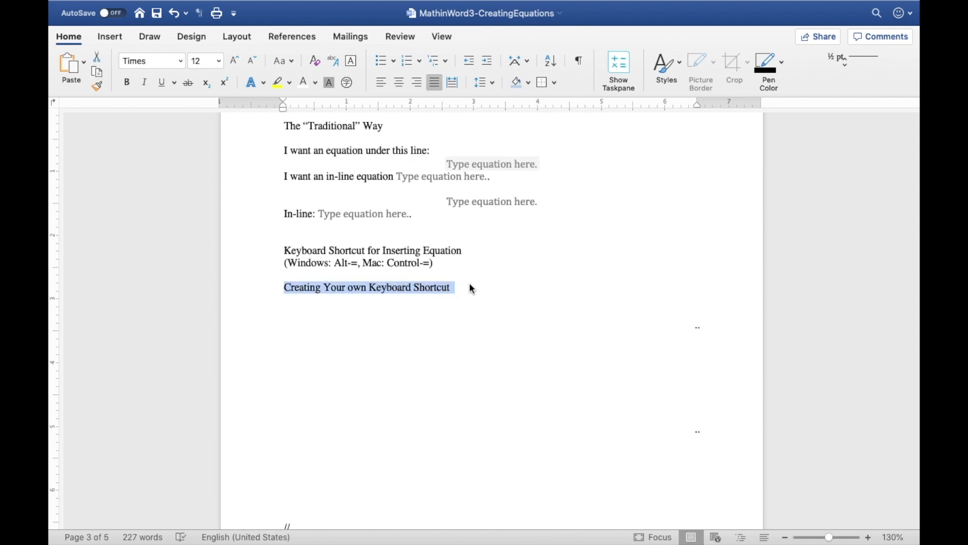
pyautogui.scroll(3, 518, 281)
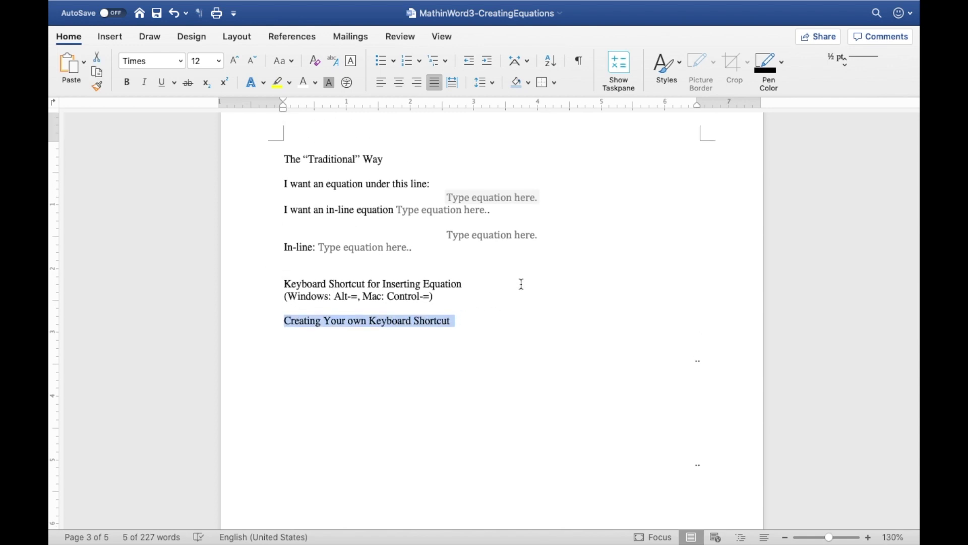
pyautogui.press('Right')
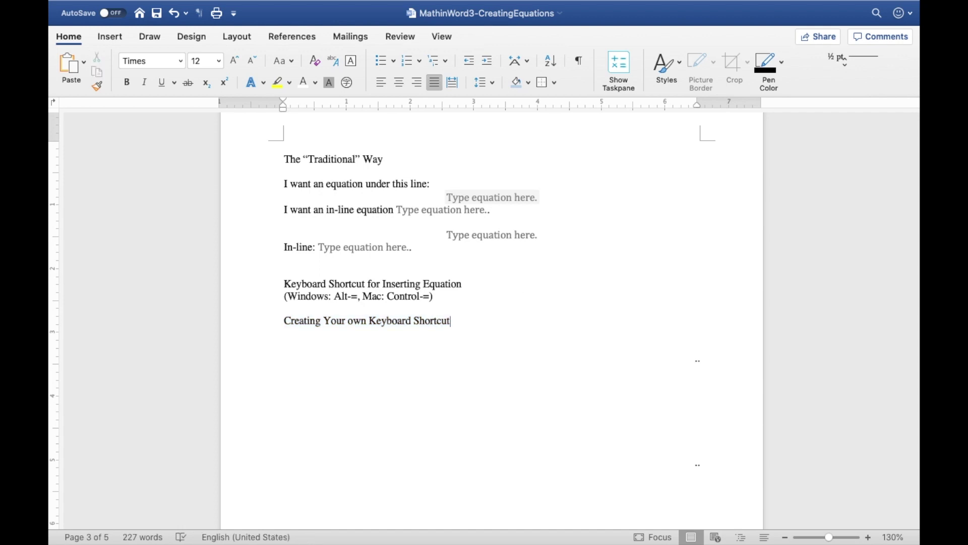
pyautogui.write('Cmd-=,=')
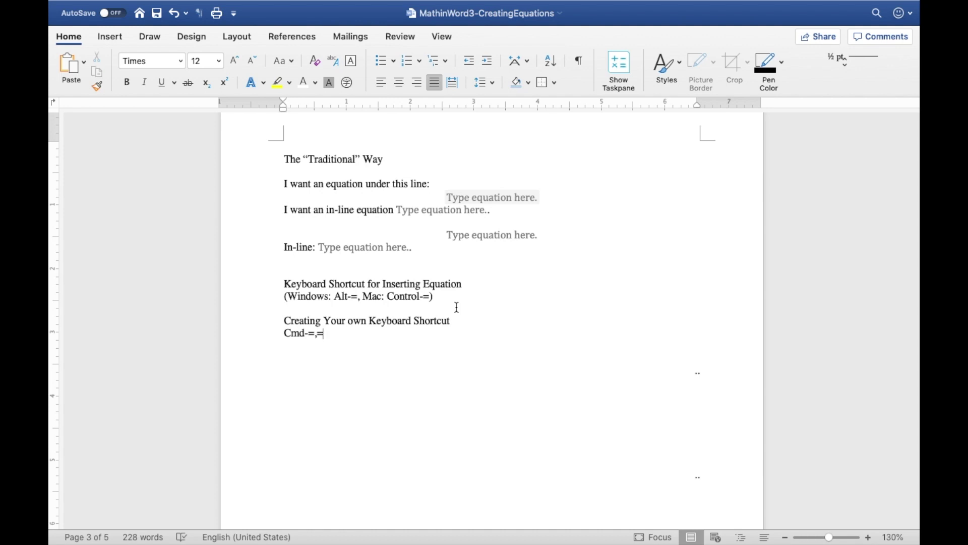
pyautogui.write('Prefix')
pyautogui.scroll(-1, 496, 300)
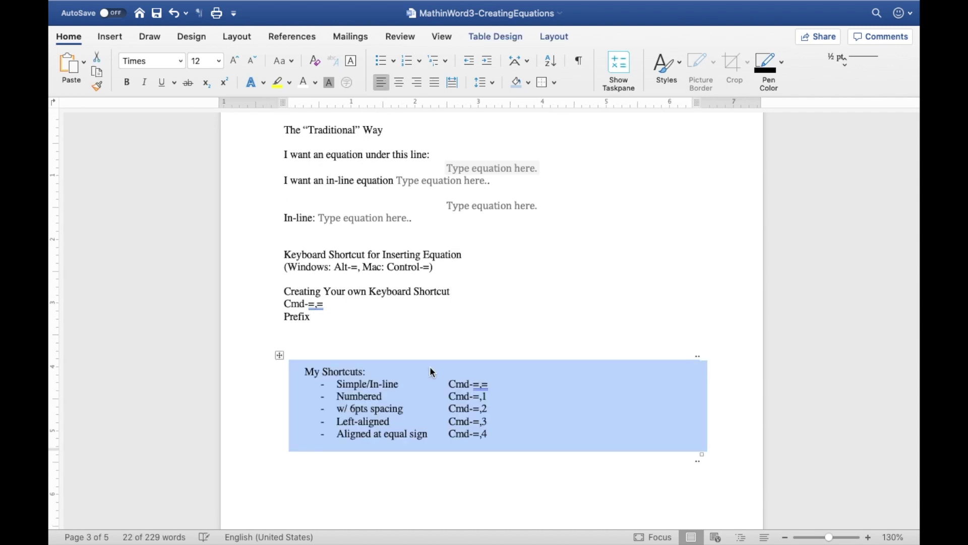
# Select the Simple/In-line and Numbered rows of My Shortcuts, then place the cursor below the table.
pyautogui.click(518, 407)
pyautogui.scroll(-4, 517, 404)
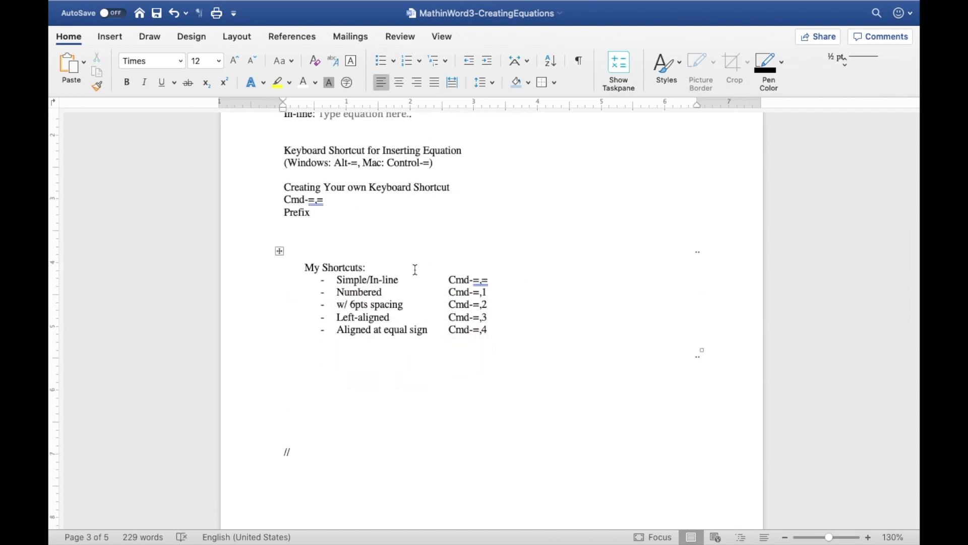
pyautogui.tripleClick(542, 273)
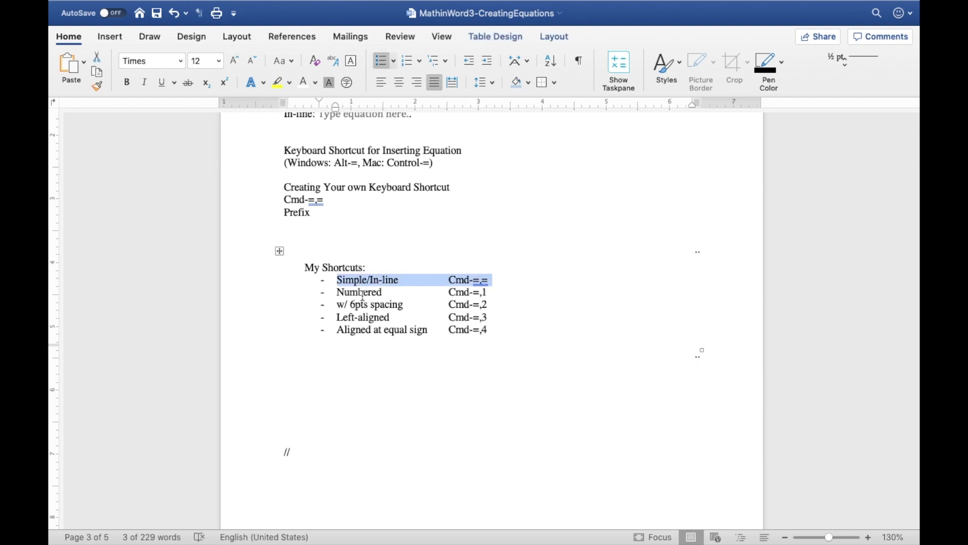
pyautogui.moveTo(335, 292); pyautogui.dragTo(507, 294)
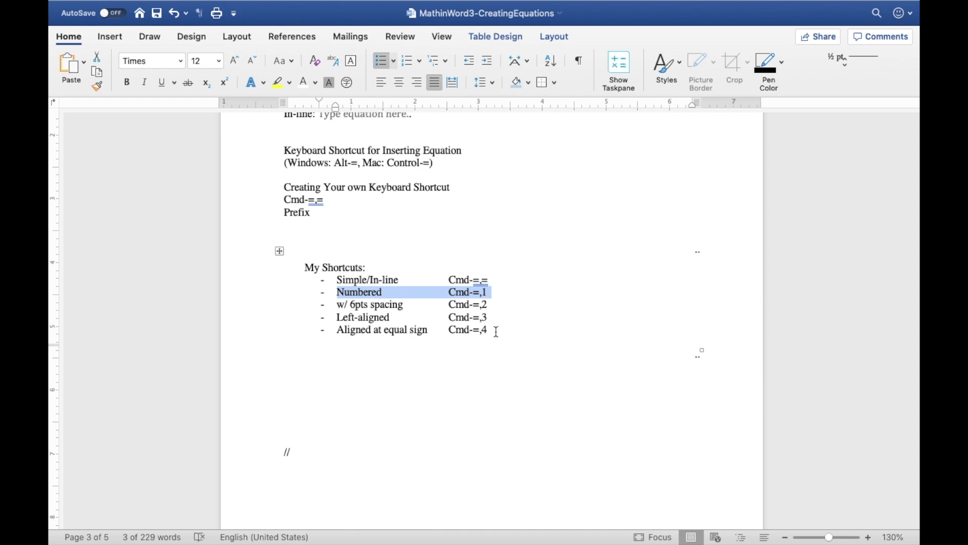
pyautogui.click(456, 376)
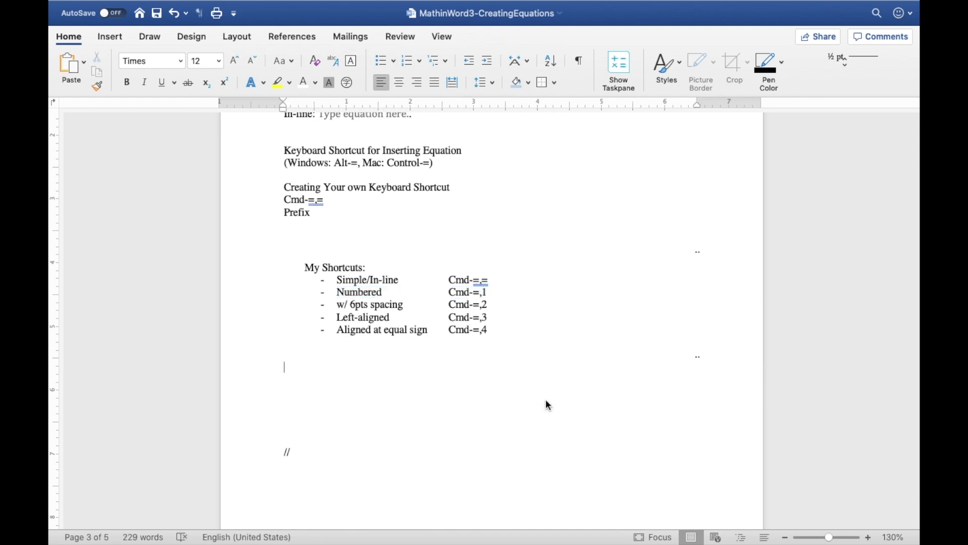
# Insert four blank centred equations below the shortcuts table.
pyautogui.hotkey('ctrl', '=')
pyautogui.press('Return')
pyautogui.press('Return')
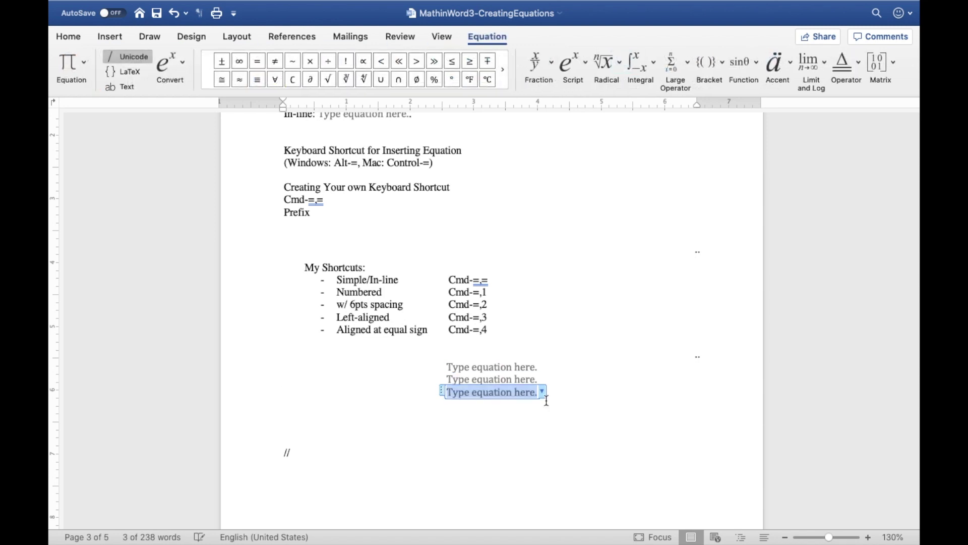
pyautogui.click(546, 400)
pyautogui.hotkey('ctrl', '=')
pyautogui.press('Down')
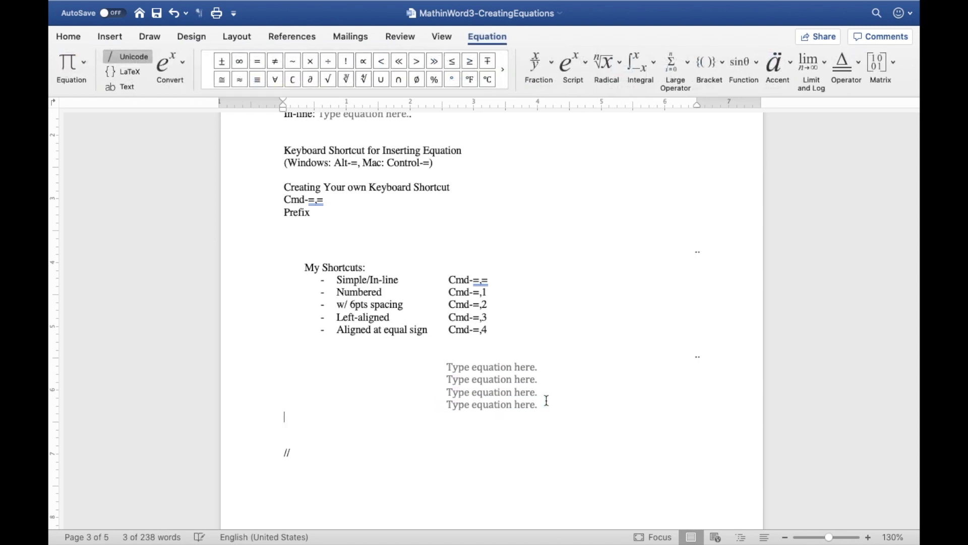
pyautogui.press('Return')
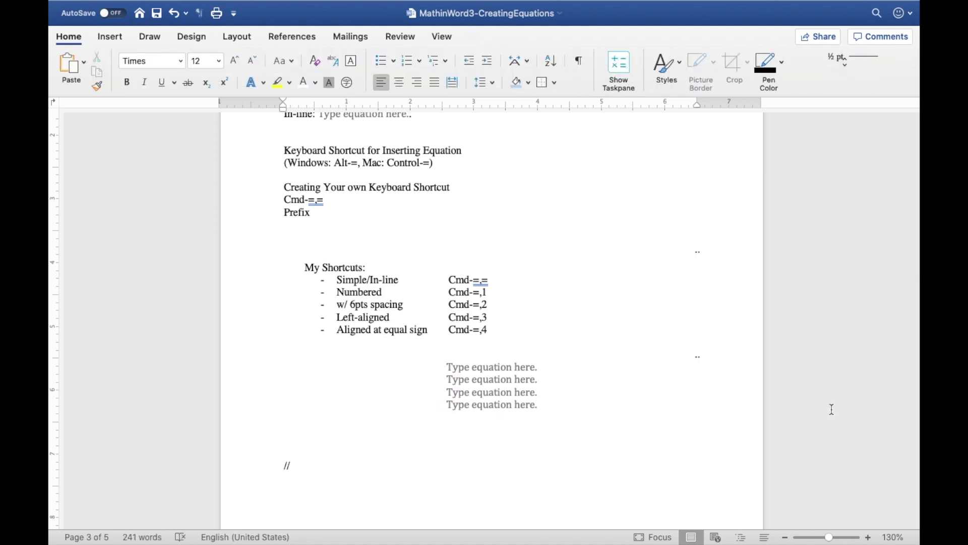
# Insert blank numbered equations (1)–(4) with the Cmd-=,1 shortcut.
pyautogui.press('super+=')
pyautogui.press('1')
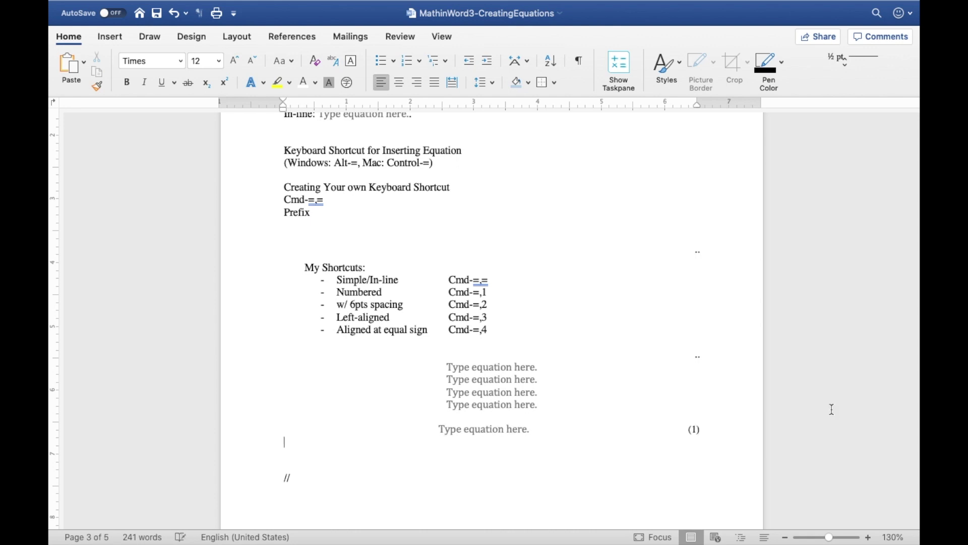
pyautogui.press('super+=')
pyautogui.press('1')
pyautogui.press('super+=')
pyautogui.press('1')
pyautogui.press('super+=')
pyautogui.press('1')
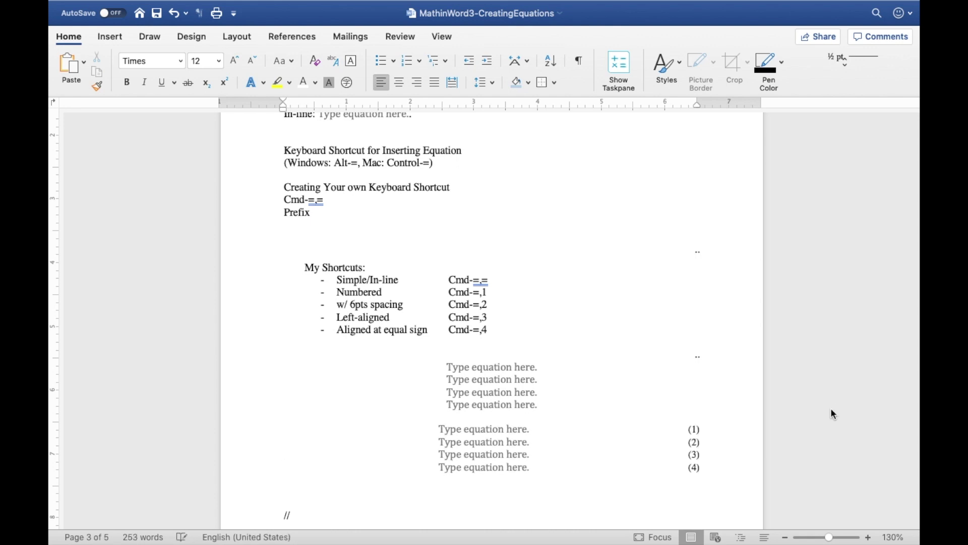
pyautogui.scroll(-2, 691, 469)
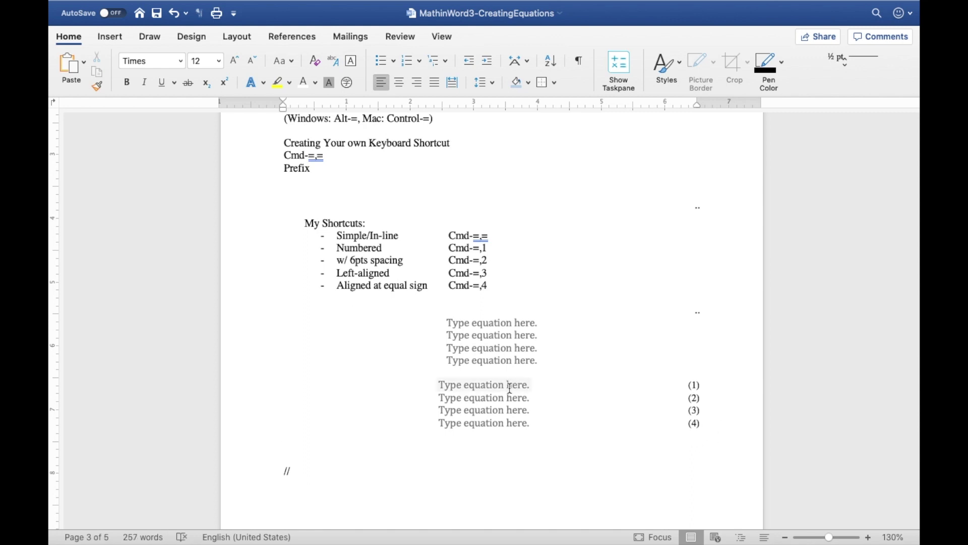
pyautogui.click(476, 382)
pyautogui.write('1')
pyautogui.press('Down')
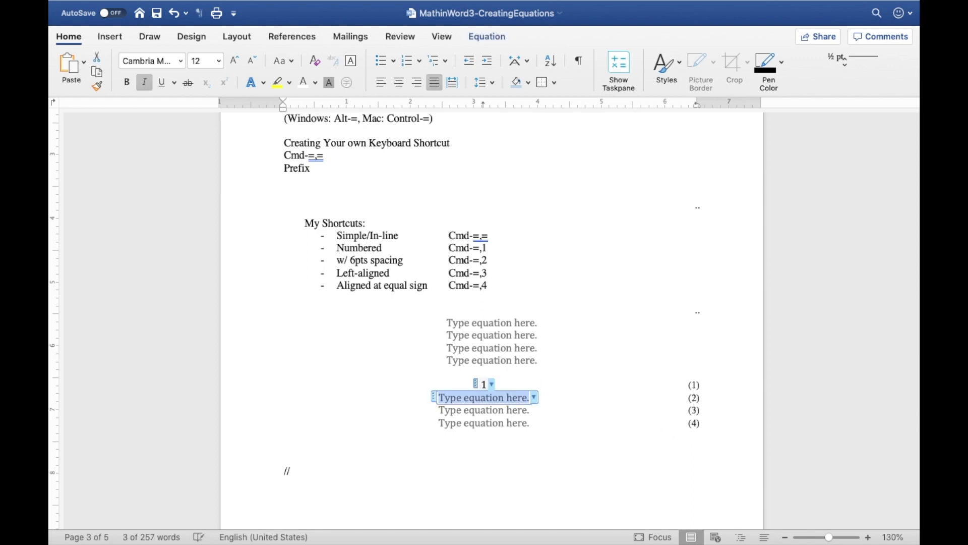
pyautogui.write('2')
pyautogui.press('Down')
pyautogui.write('3')
pyautogui.press('Down')
pyautogui.write('4')
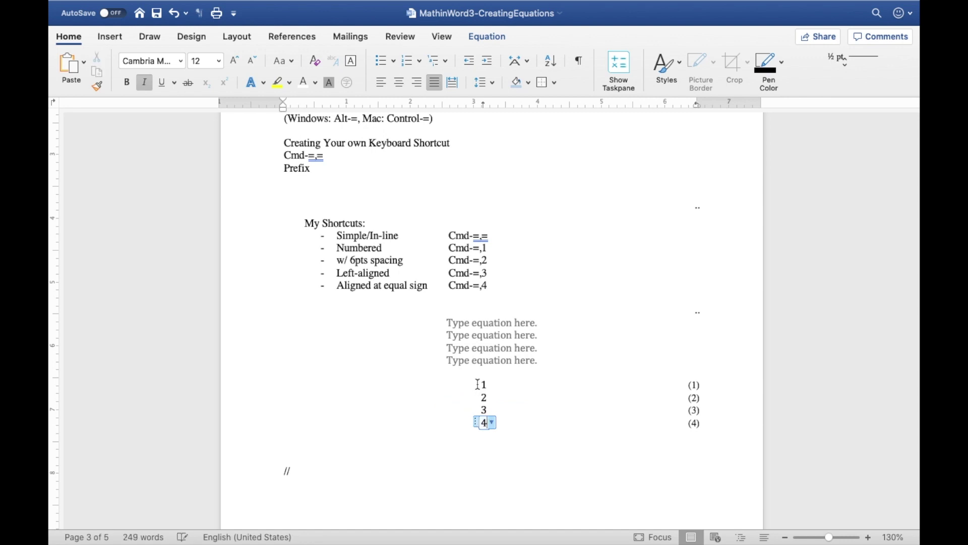
pyautogui.click(245, 423)
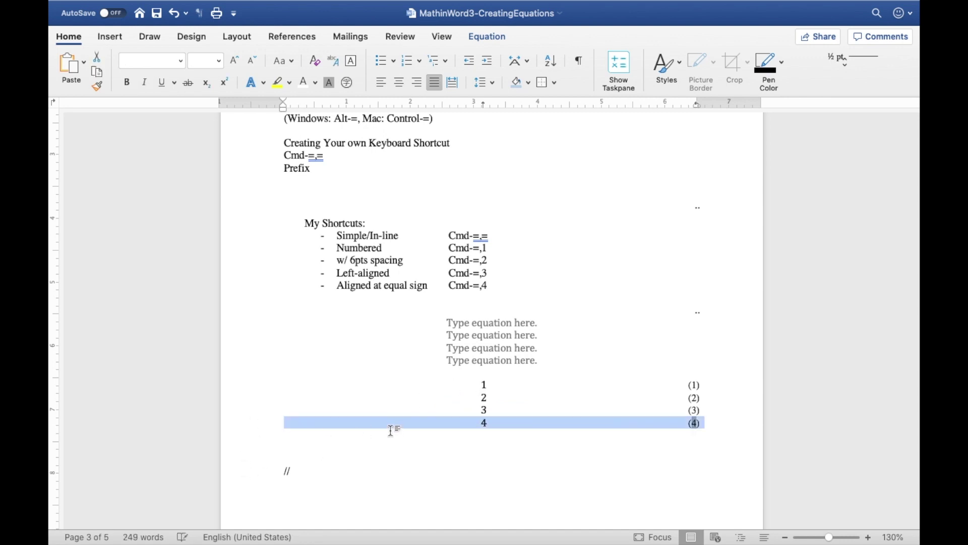
pyautogui.moveTo(391, 429); pyautogui.dragTo(315, 396)
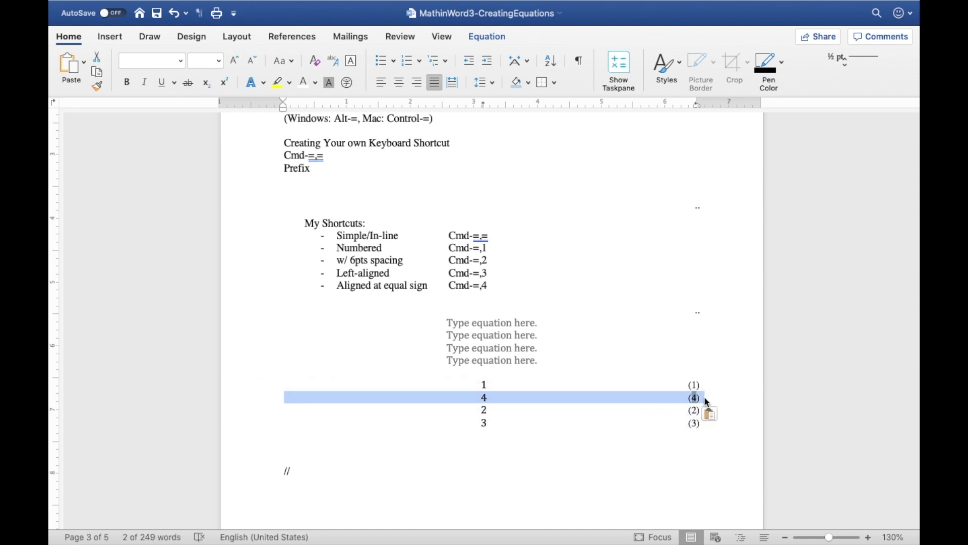
pyautogui.tripleClick(645, 428)
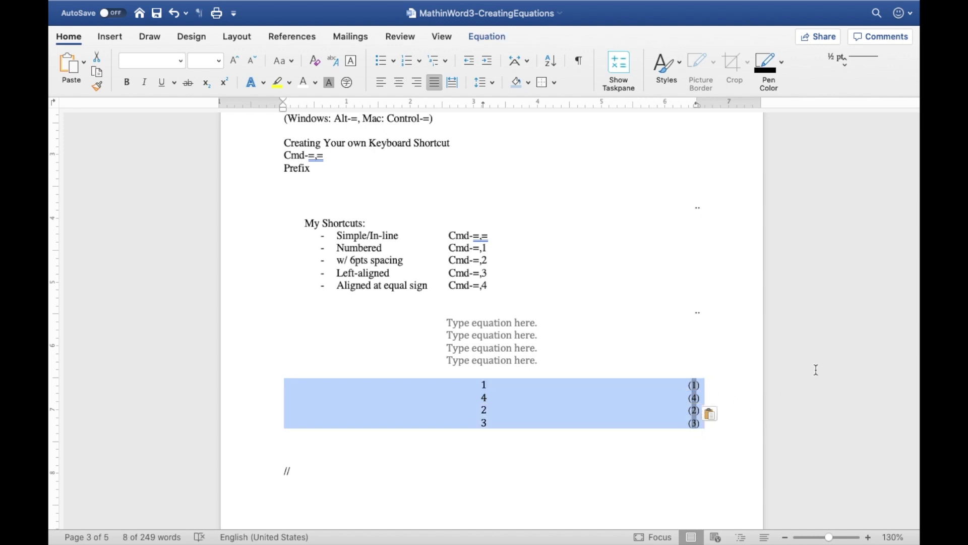
pyautogui.press('F9')
pyautogui.click(723, 421)
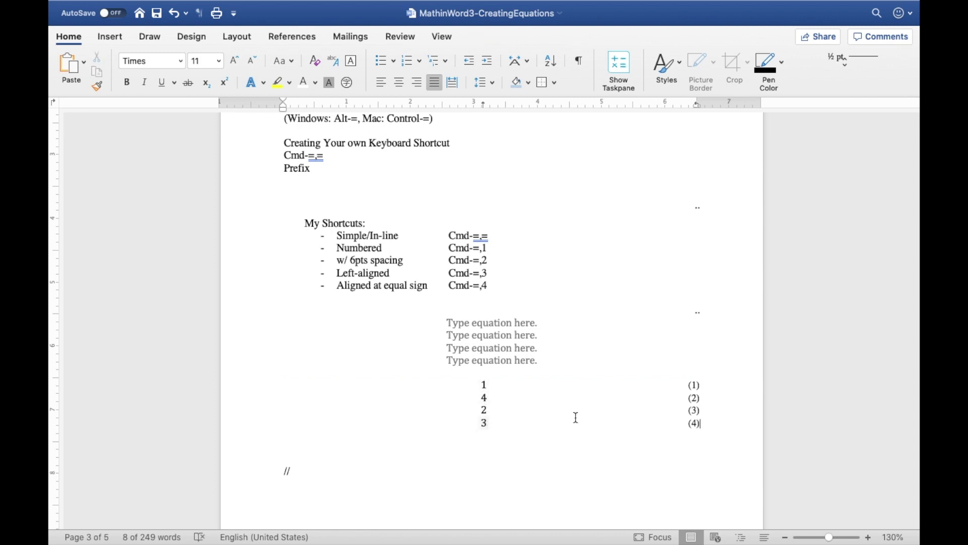
pyautogui.click(699, 422)
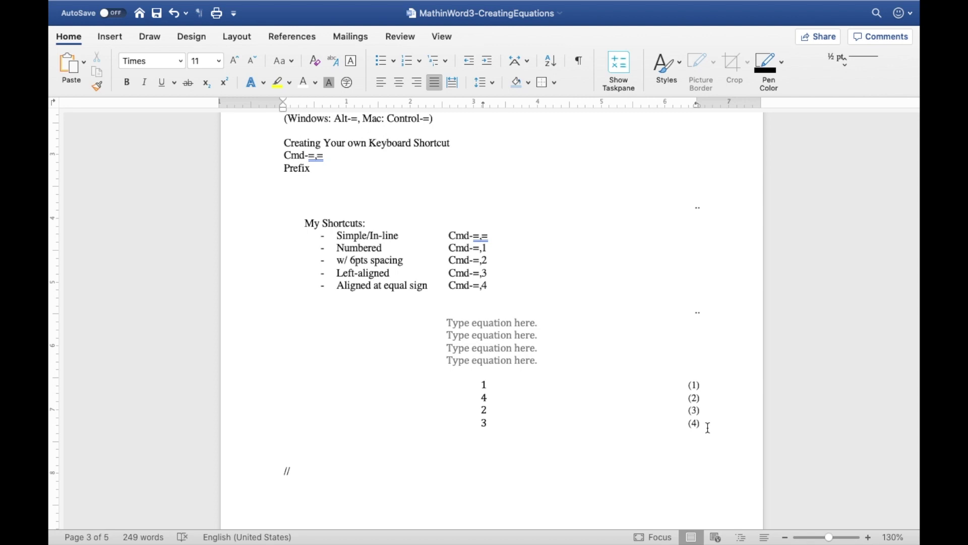
pyautogui.press('super+z')
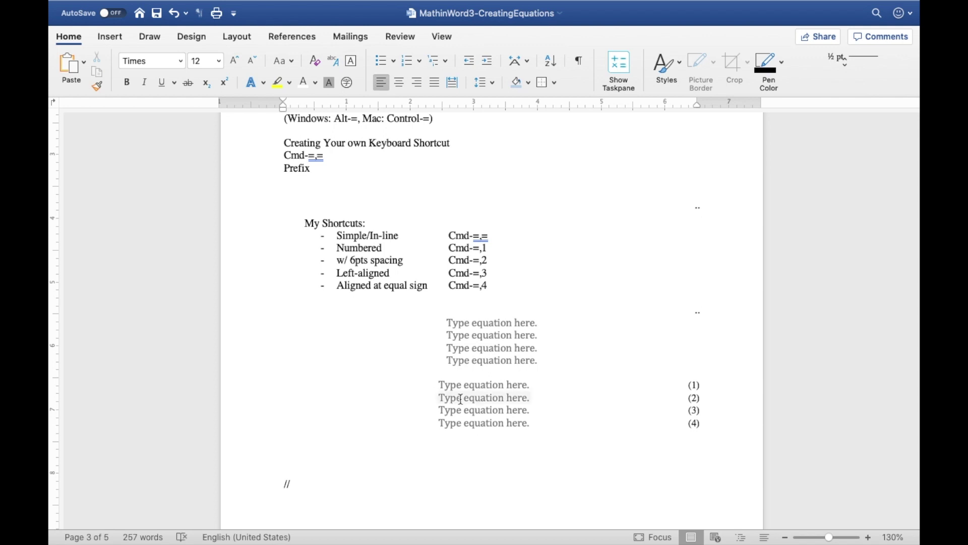
# Insert spaced numbered equations (5)–(8) with Cmd-=,2 and remove the four unnumbered equations.
pyautogui.press('super+equal')
pyautogui.press('2')
pyautogui.press('super+equal')
pyautogui.press('2')
pyautogui.press('super+equal')
pyautogui.press('2')
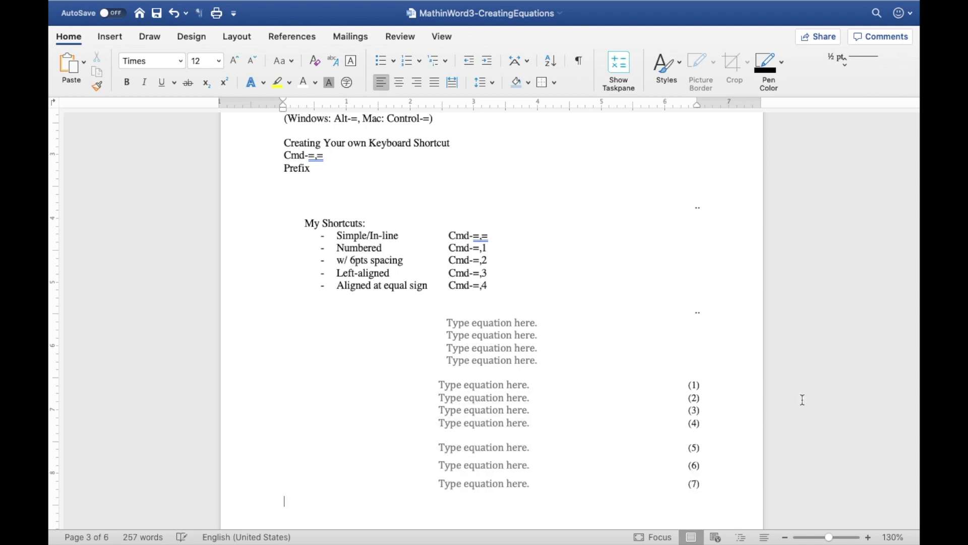
pyautogui.press('super+equal')
pyautogui.press('2')
pyautogui.scroll(-2, 546, 423)
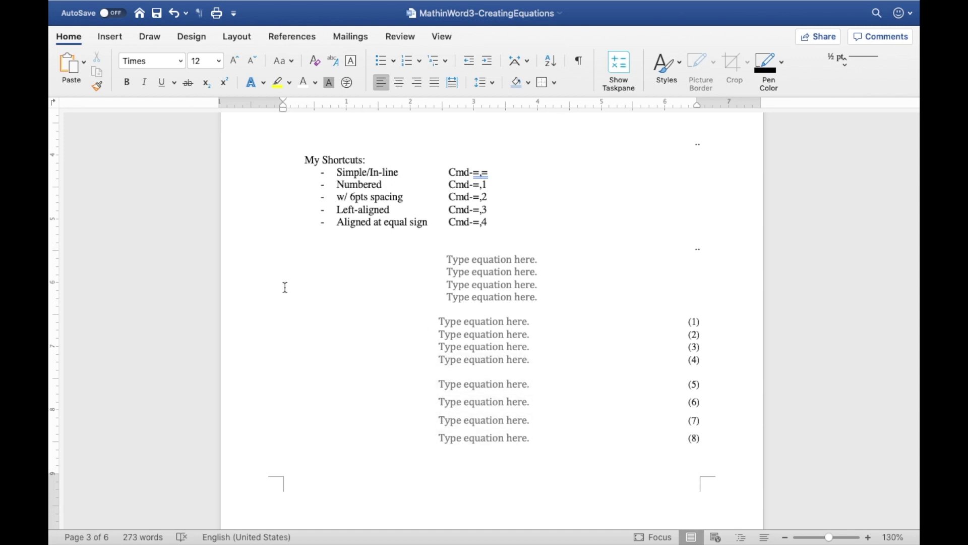
pyautogui.press('super+z')
# Type 'abc' into each of the numbered equations (5)–(8).
pyautogui.press('Return')
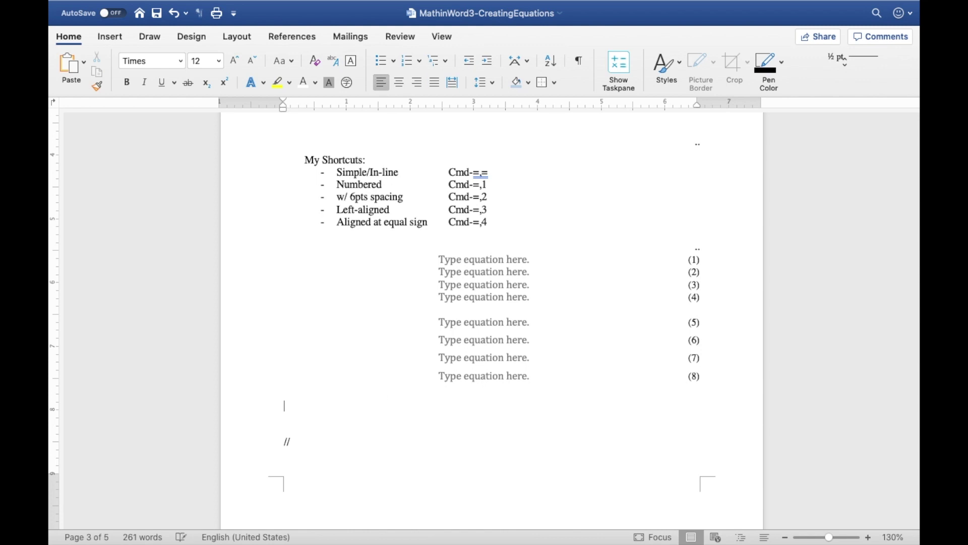
pyautogui.click(479, 323)
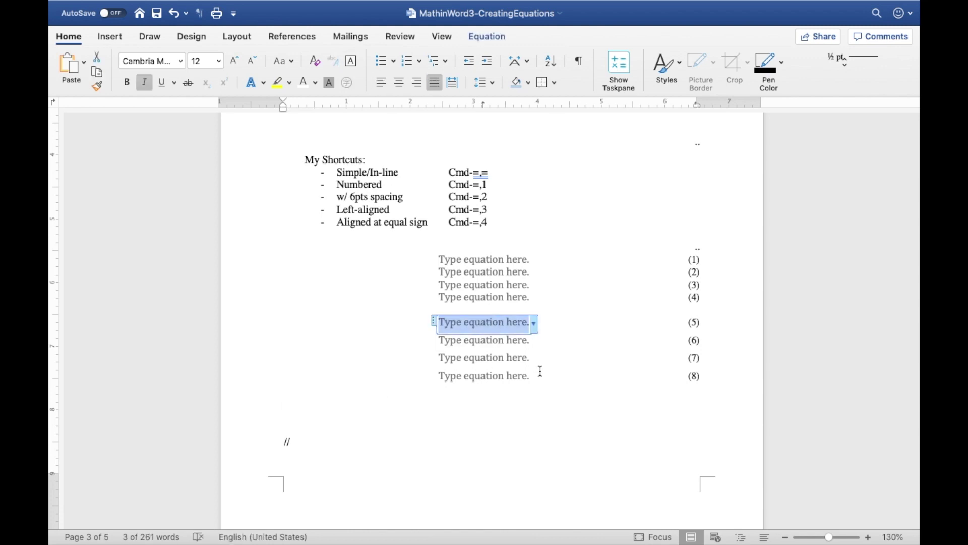
pyautogui.write('abc')
pyautogui.press('Down')
pyautogui.write('abc')
pyautogui.press('Down')
pyautogui.write('abc')
pyautogui.press('Down')
pyautogui.write('abc')
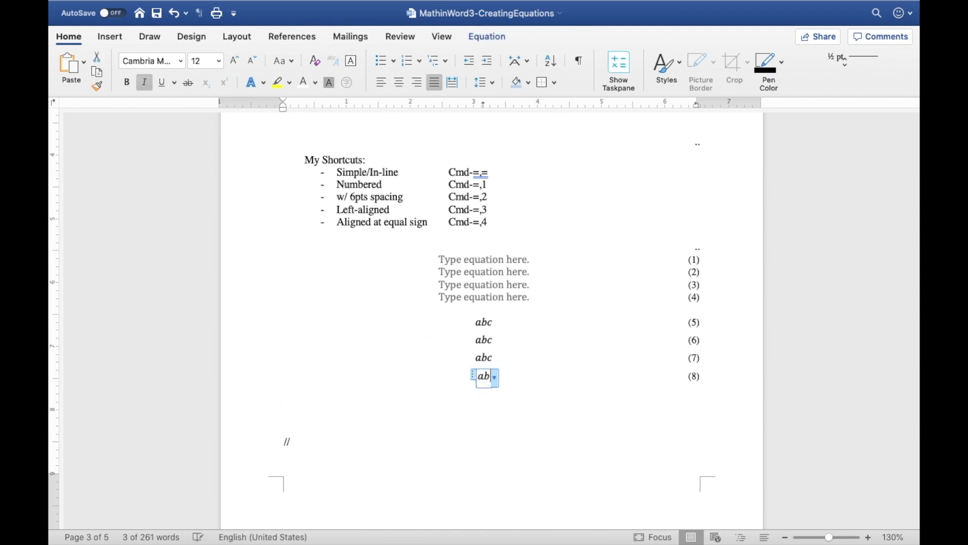
pyautogui.press('Down')
# Add numbered equations (9)–(12) using the Cmd-=,2 shortcut.
pyautogui.press('super+equal')
pyautogui.press('2')
pyautogui.press('super+equal')
pyautogui.press('2')
pyautogui.press('super+equal')
pyautogui.press('2')
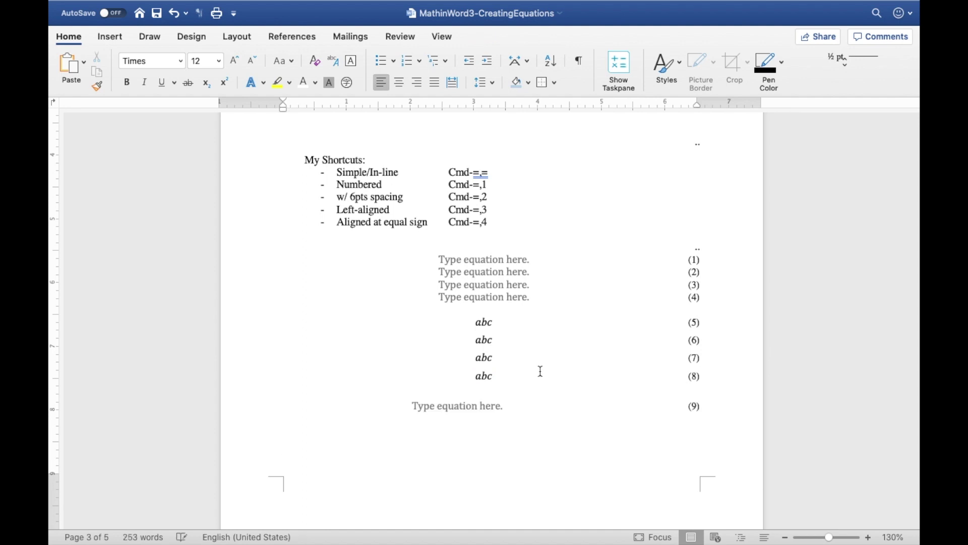
pyautogui.press('super+equal')
pyautogui.press('2')
pyautogui.press('Up')
pyautogui.press('Up')
pyautogui.press('Up')
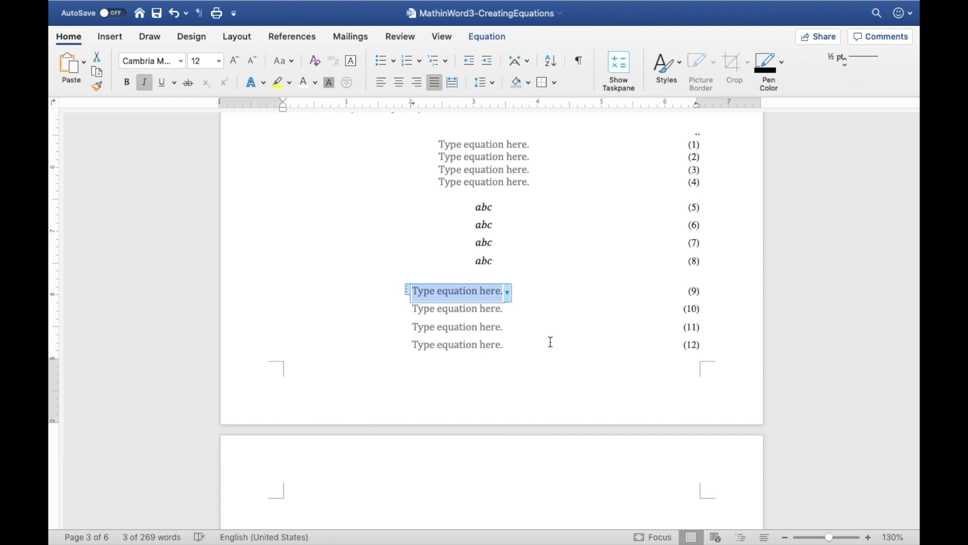
# Fill (9)–(12) with x=2+2, =1+3, =3+1, =4, then delete 'x =' from (9).
pyautogui.write('x=2+2')
pyautogui.press('Down')
pyautogui.write('=1+3')
pyautogui.press('Down')
pyautogui.write('=3+1')
pyautogui.press('Down')
pyautogui.write('=4')
pyautogui.press('Up')
pyautogui.press('Up')
pyautogui.press('Up')
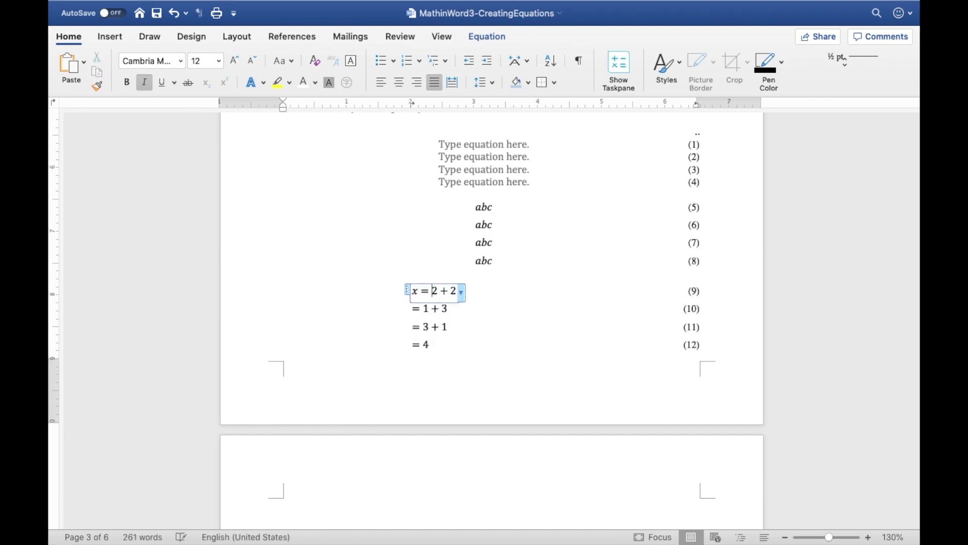
pyautogui.hotkey('shift', 'Home')
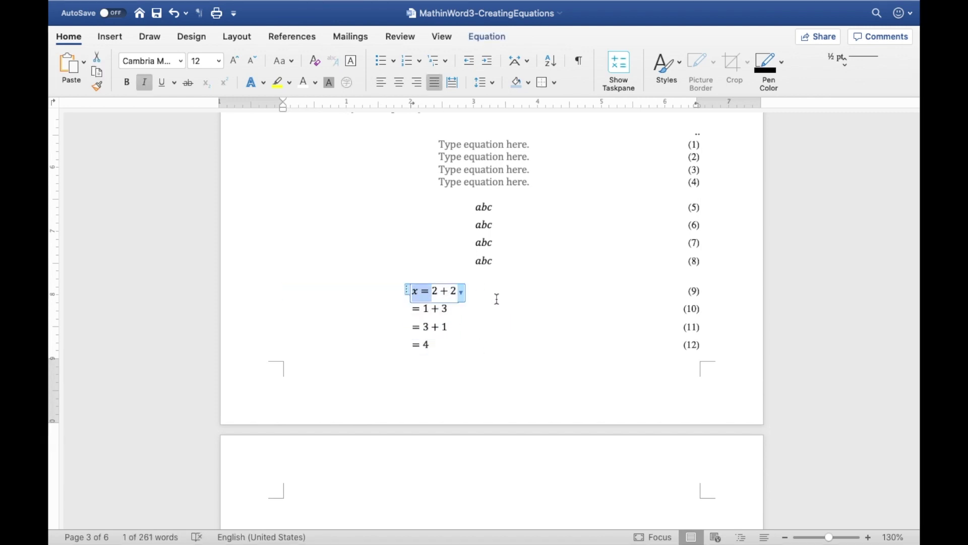
pyautogui.press('BackSpace')
pyautogui.scroll(4, 496, 299)
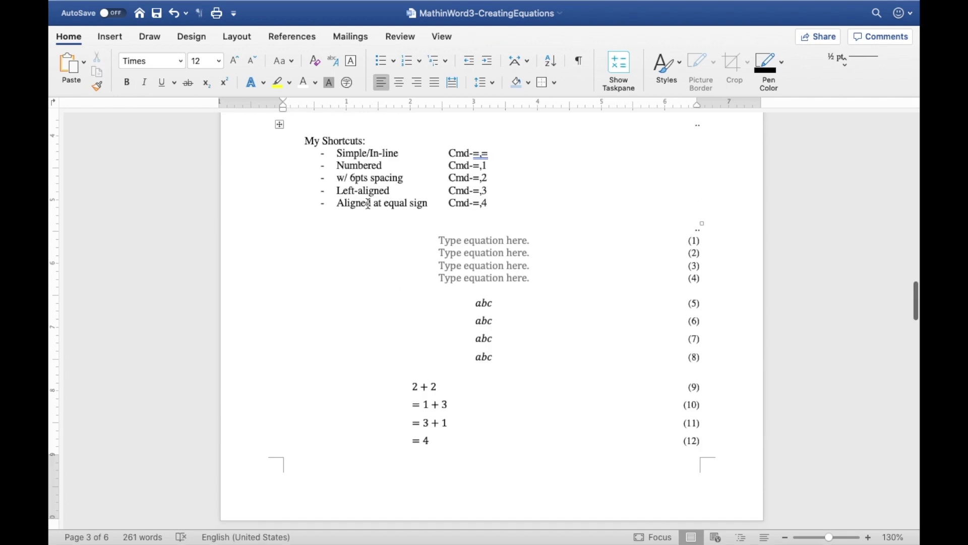
pyautogui.moveTo(254, 241); pyautogui.dragTo(248, 277)
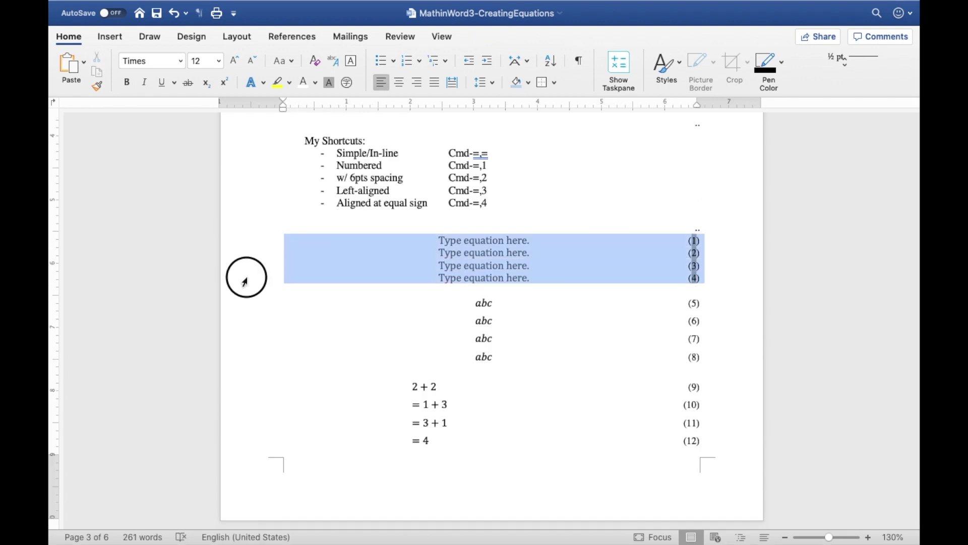
# Delete the four empty placeholder equations and insert a three-row equals-aligned equation.
pyautogui.press('BackSpace')
pyautogui.press('Return')
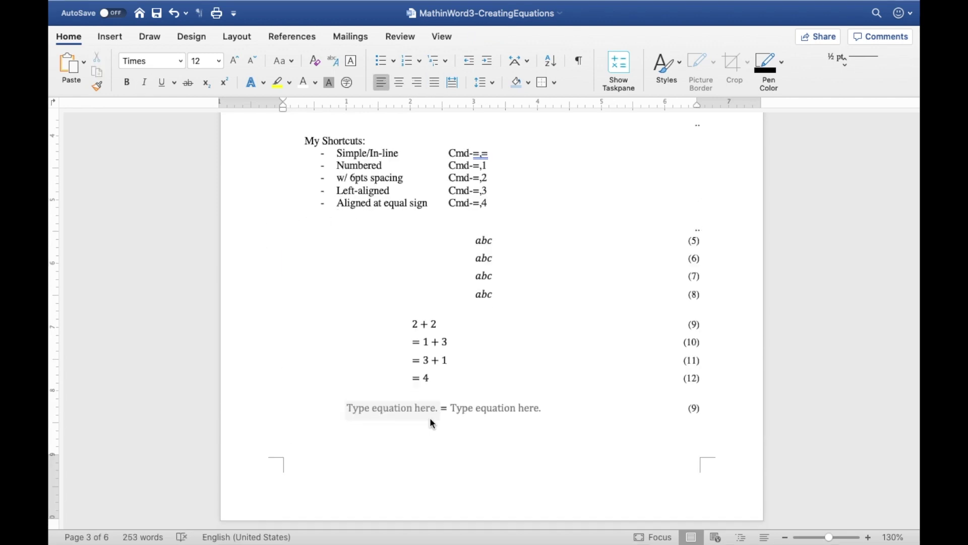
pyautogui.press('Return')
pyautogui.press('Return')
pyautogui.scroll(-4, 429, 423)
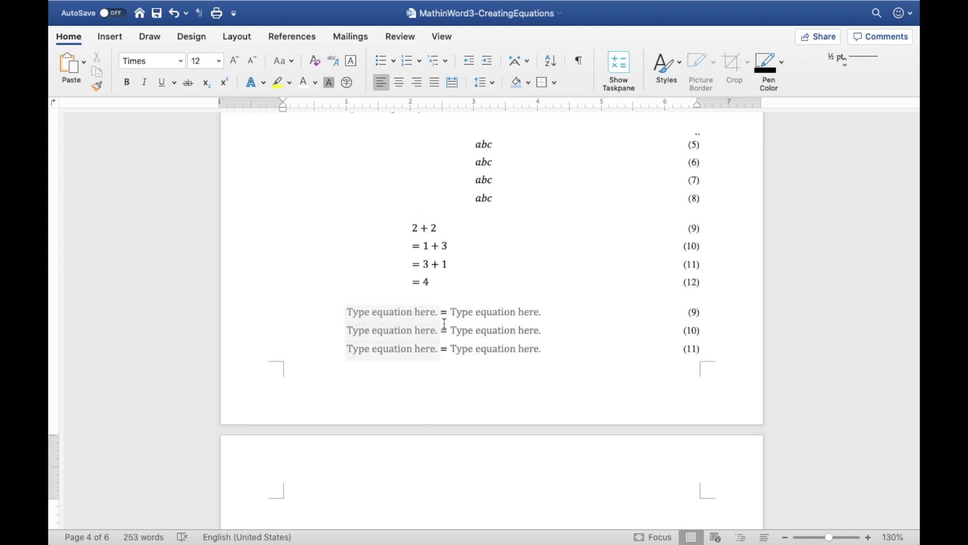
# Fill the aligned rows with x = 1 + 3, = 3 + 1, = 4.
pyautogui.click(438, 312)
pyautogui.write('x')
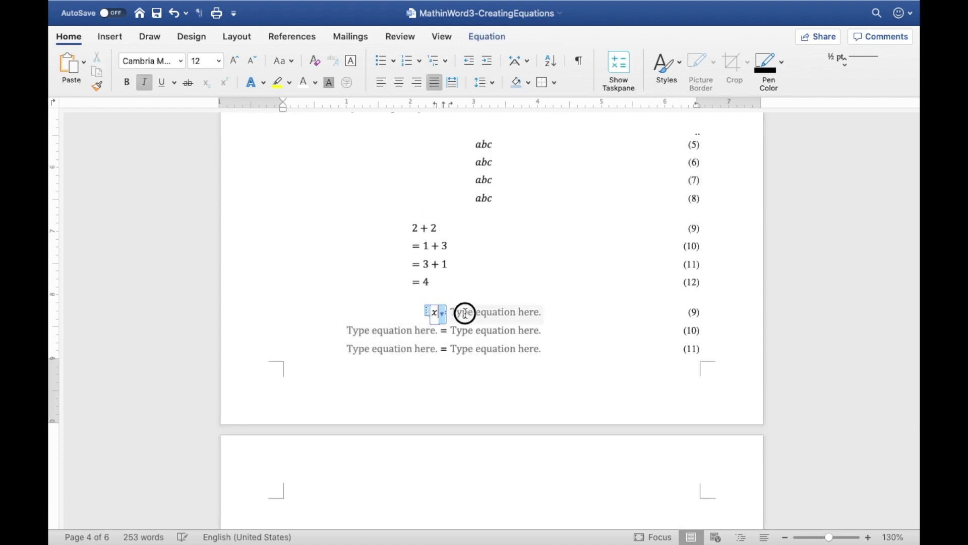
pyautogui.click(465, 312)
pyautogui.write('1+3')
pyautogui.press('Down')
pyautogui.write('3')
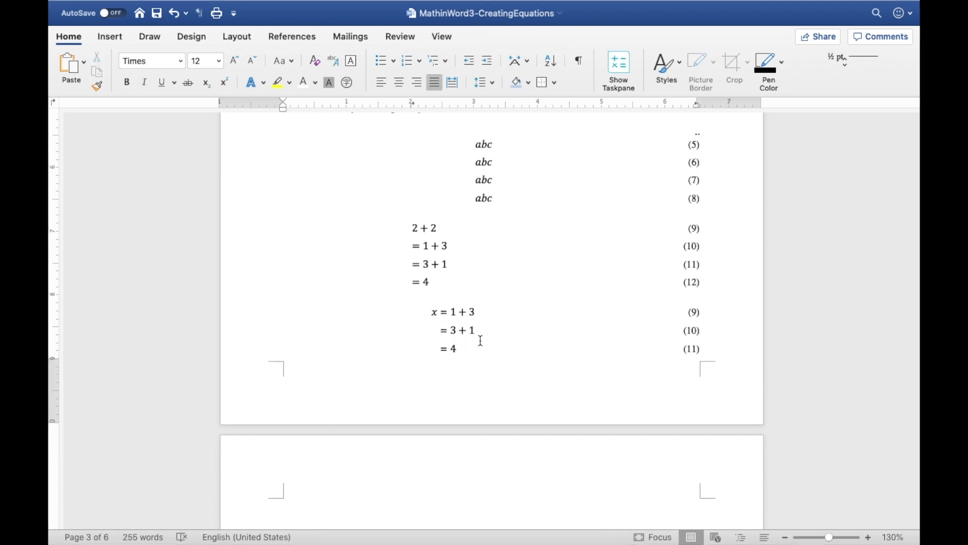
pyautogui.scroll(5, 749, 268)
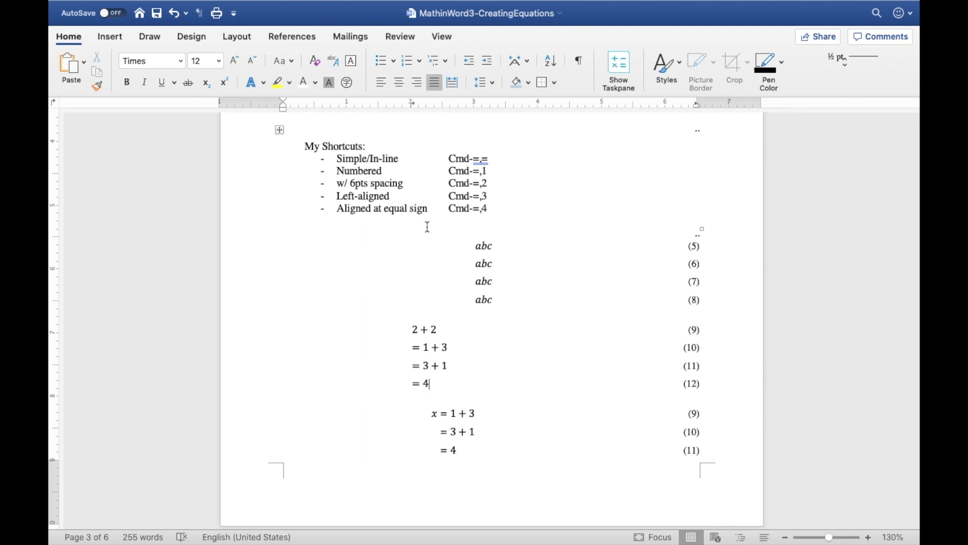
pyautogui.scroll(2, 498, 293)
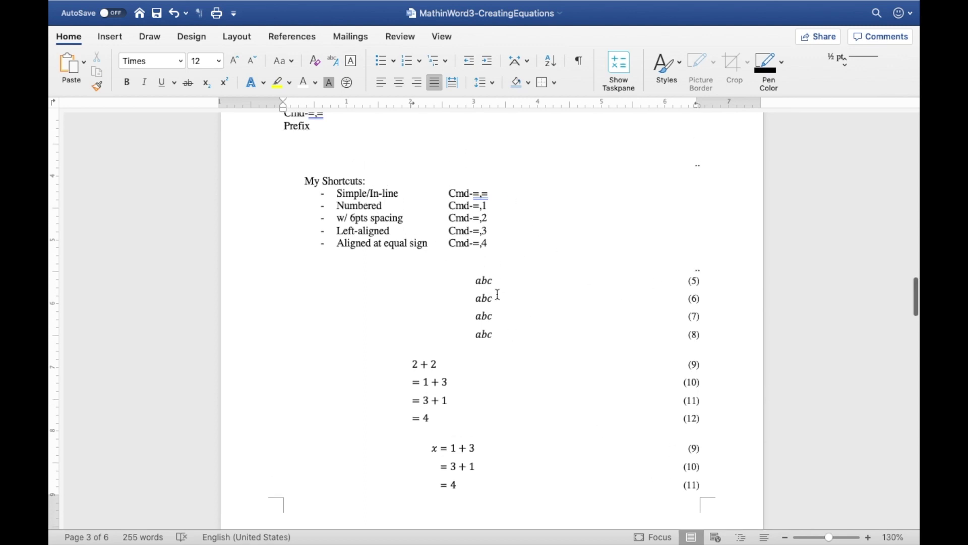
pyautogui.scroll(1, 393, 219)
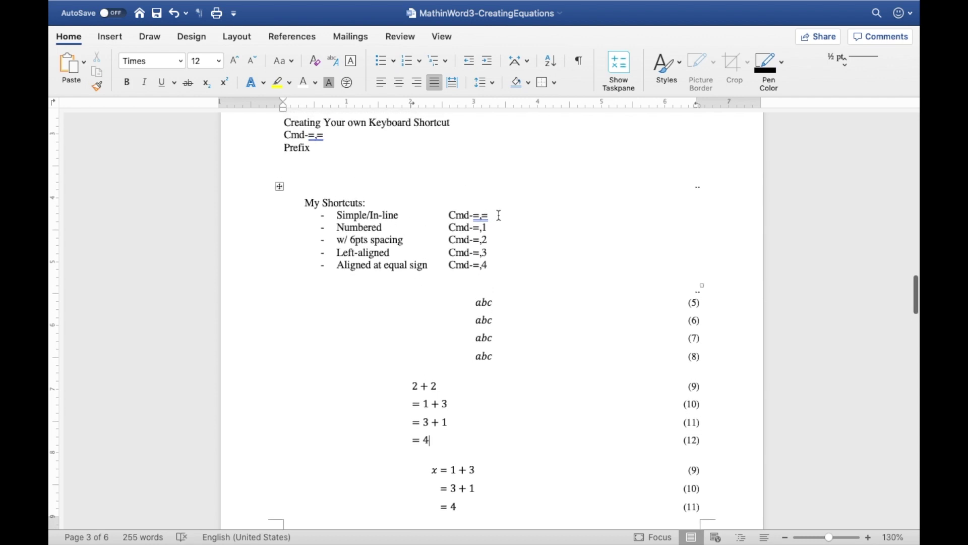
pyautogui.moveTo(499, 216); pyautogui.dragTo(325, 214)
pyautogui.scroll(-1, 403, 214)
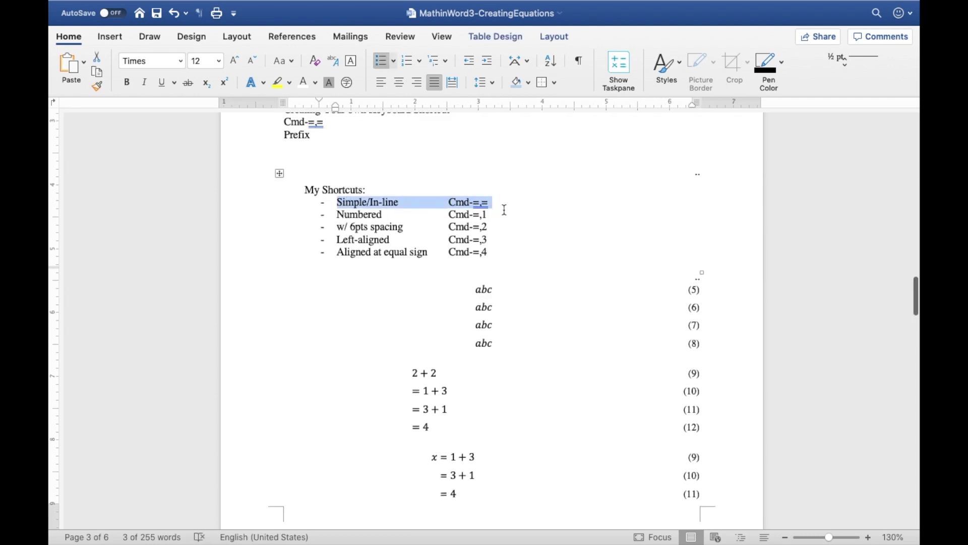
pyautogui.scroll(1, 504, 209)
pyautogui.click(506, 230)
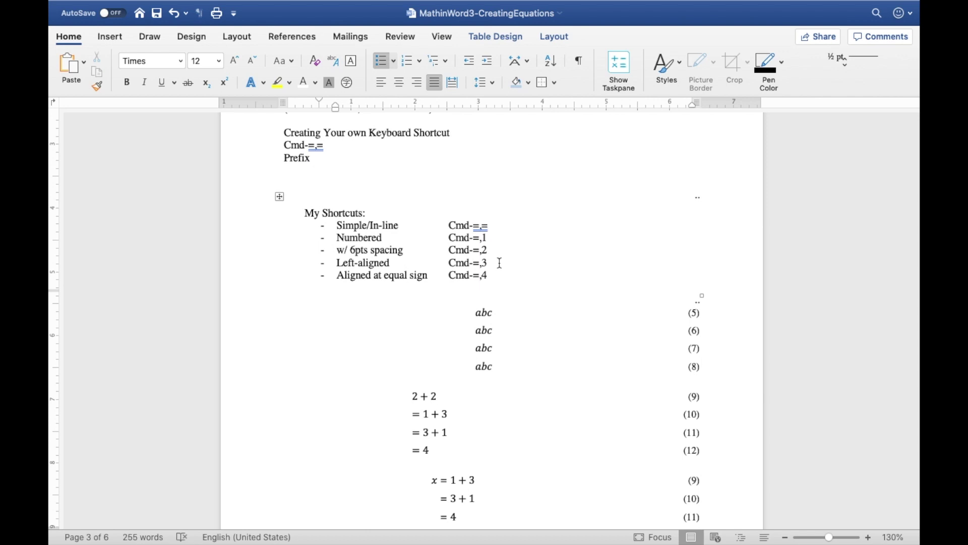
pyautogui.scroll(-1, 503, 256)
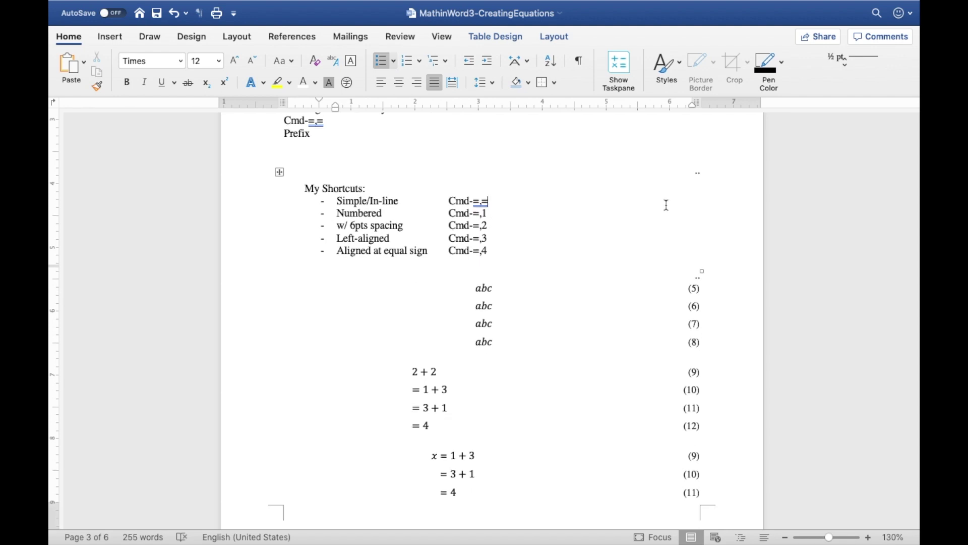
pyautogui.moveTo(244, 281); pyautogui.dragTo(239, 494)
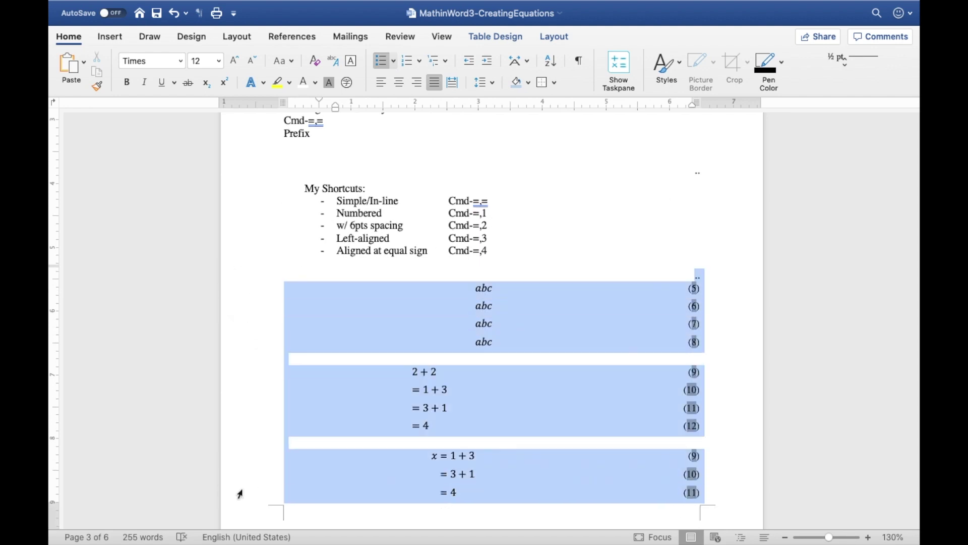
# Delete the test-equation table and open Tools > Customize Keyboard.
pyautogui.press('BackSpace')
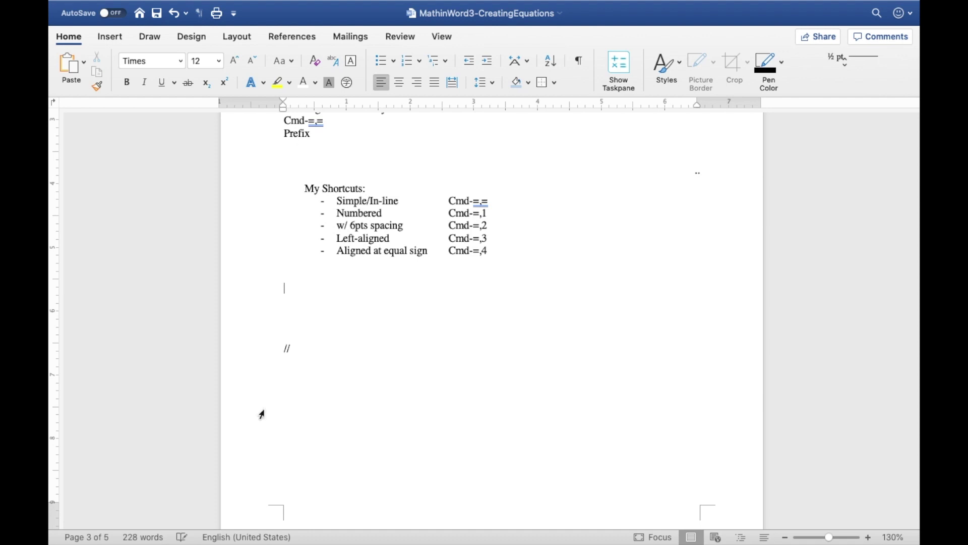
pyautogui.scroll(3, 259, 412)
pyautogui.moveTo(145, 4)
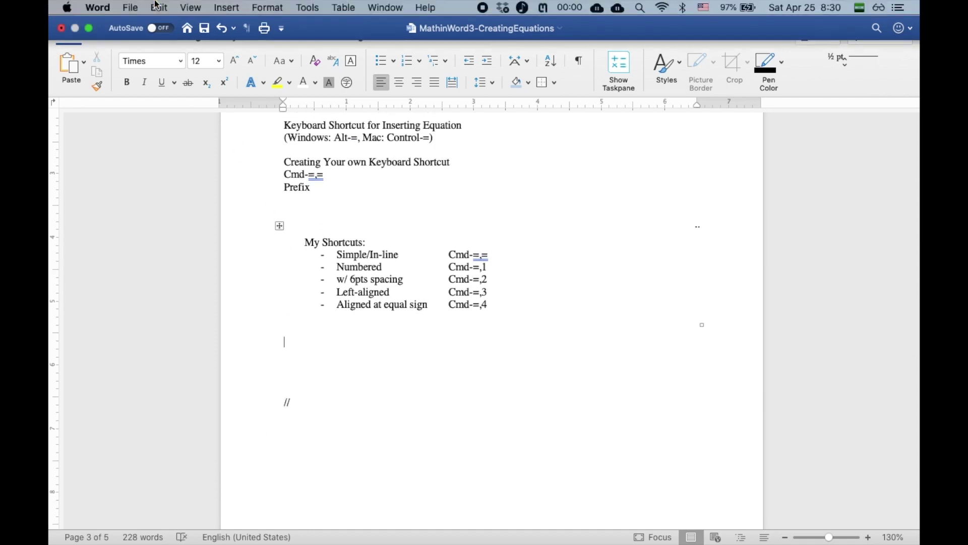
pyautogui.click(307, 7)
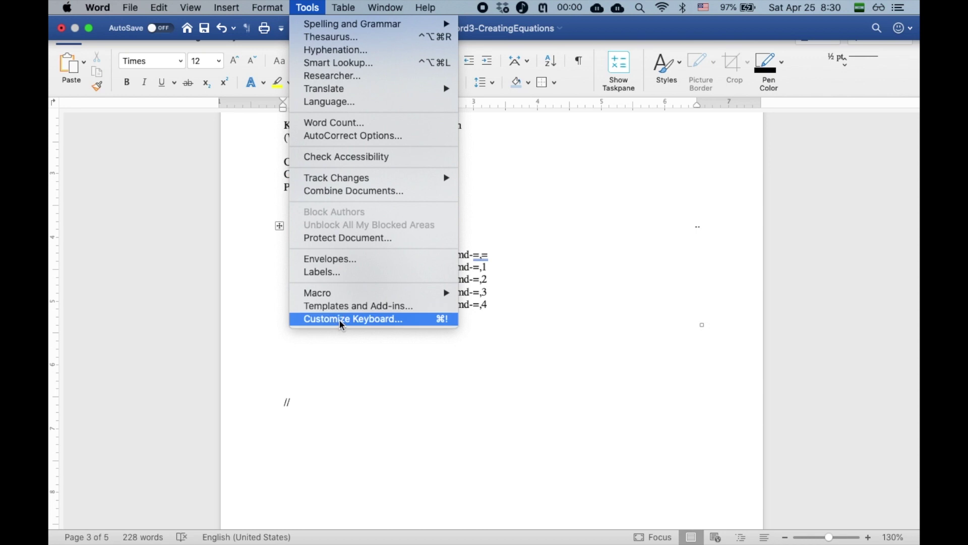
pyautogui.click(410, 322)
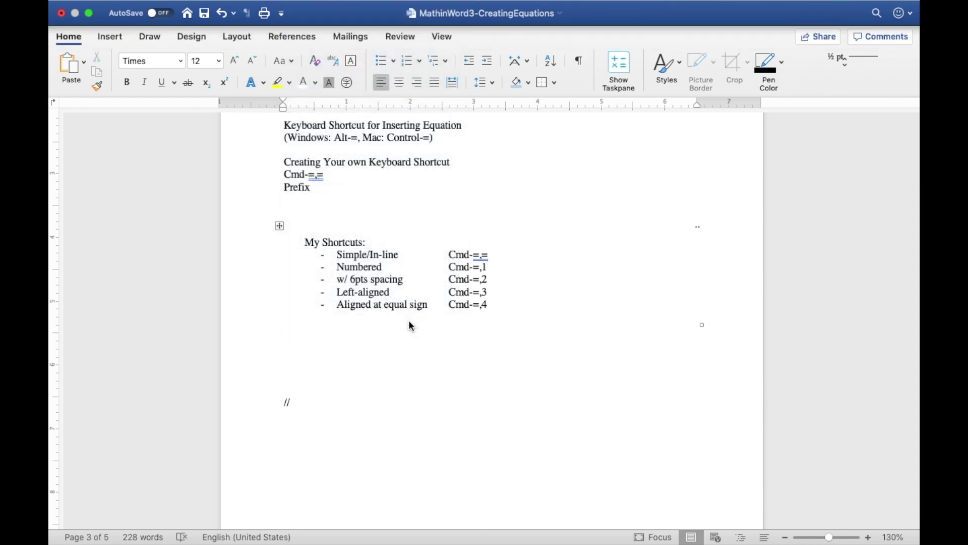
pyautogui.moveTo(538, 17); pyautogui.dragTo(535, 38)
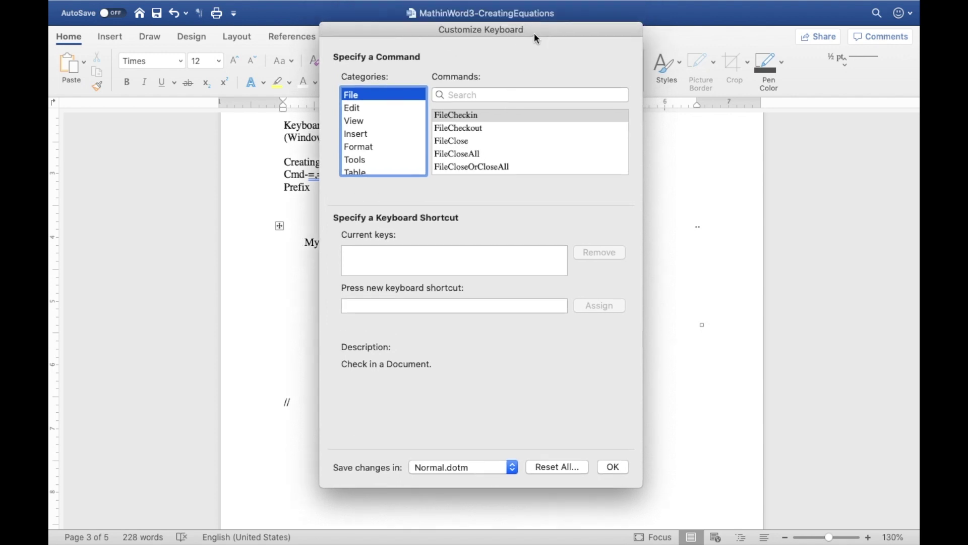
# Search All Commands for 'equationinsert' and select EquationInsert to show its Command+=,= shortcut.
pyautogui.scroll(-5, 406, 132)
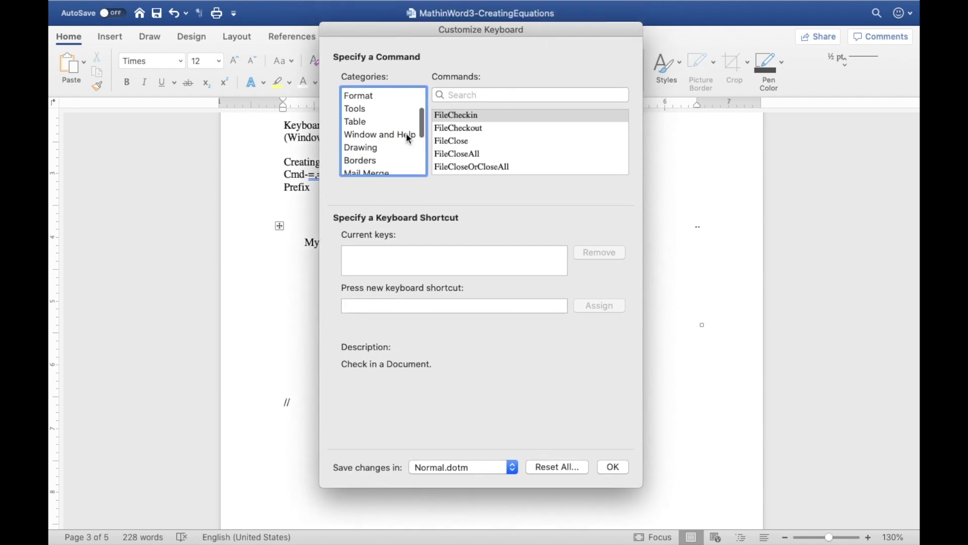
pyautogui.scroll(1, 385, 131)
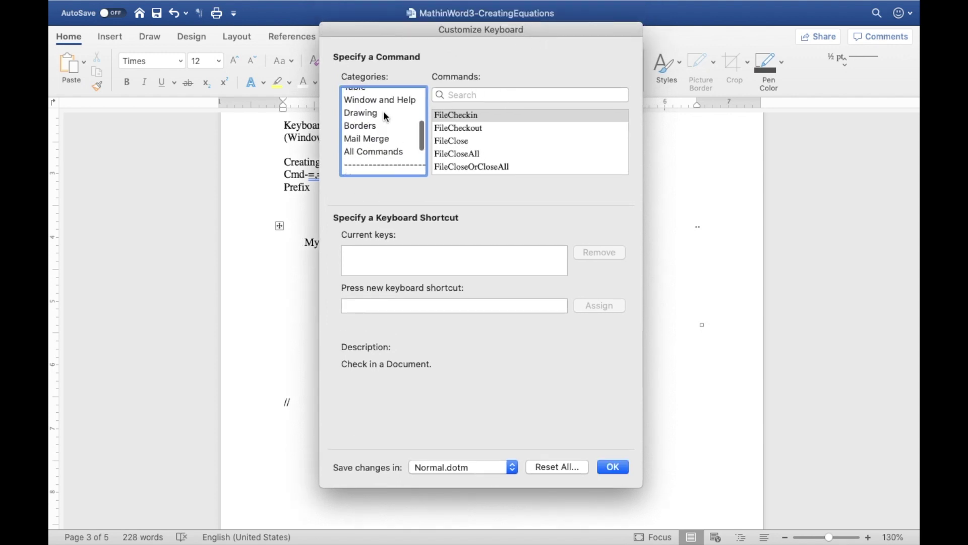
pyautogui.click(371, 151)
pyautogui.click(508, 95)
pyautogui.write('equation')
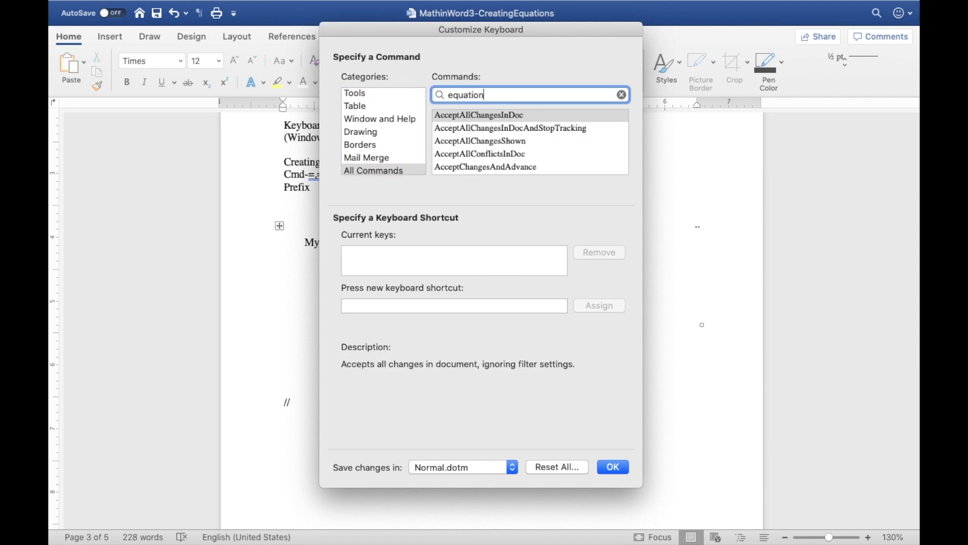
pyautogui.write('insert')
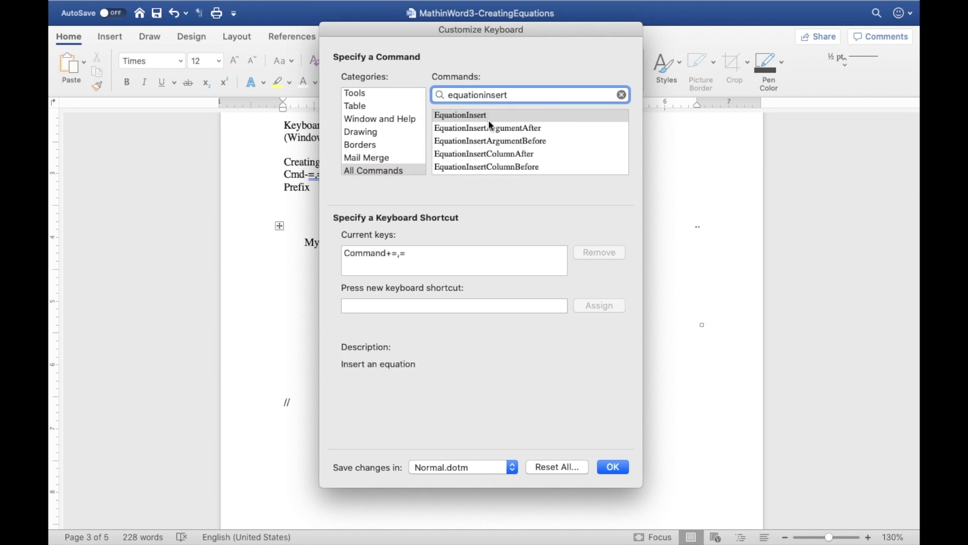
pyautogui.scroll(-3, 492, 130)
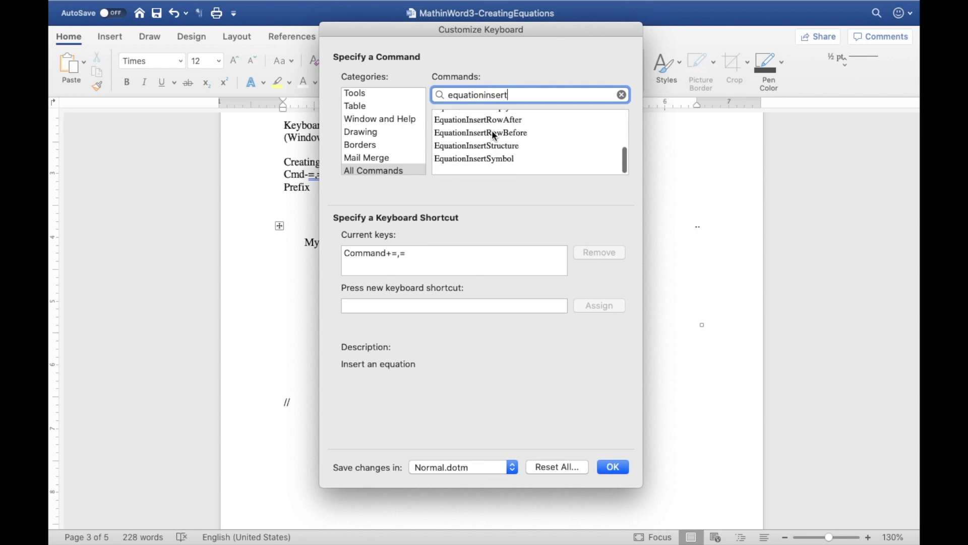
pyautogui.scroll(3, 491, 130)
pyautogui.click(468, 116)
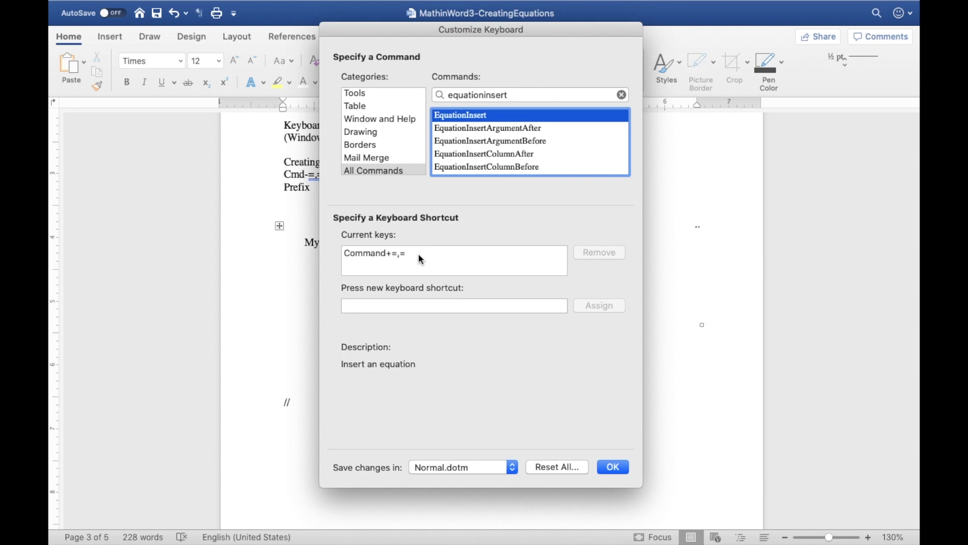
# Search commands for 'bold' to view its Command+B and Control+B shortcuts, then clear the search.
pyautogui.doubleClick(494, 95)
pyautogui.write('bold')
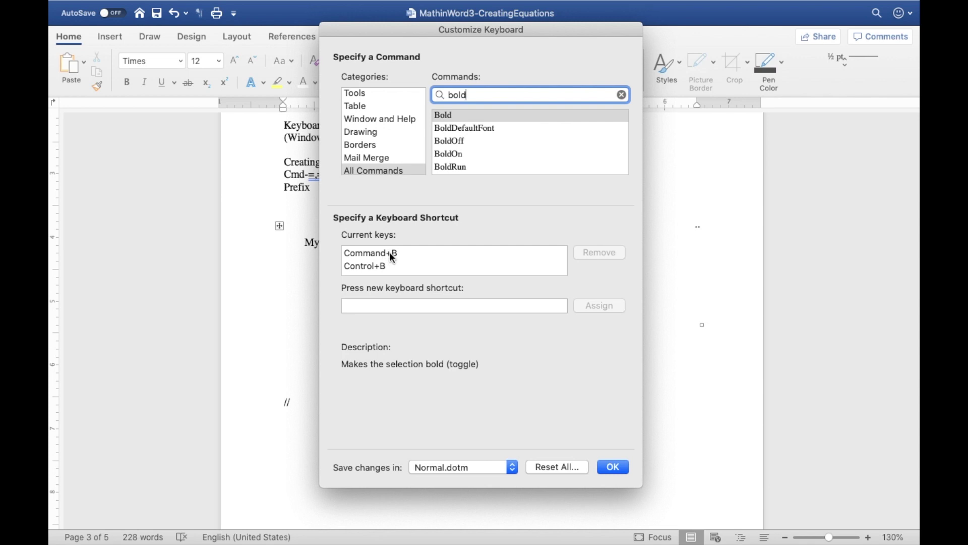
pyautogui.press('super+a')
pyautogui.click(392, 254)
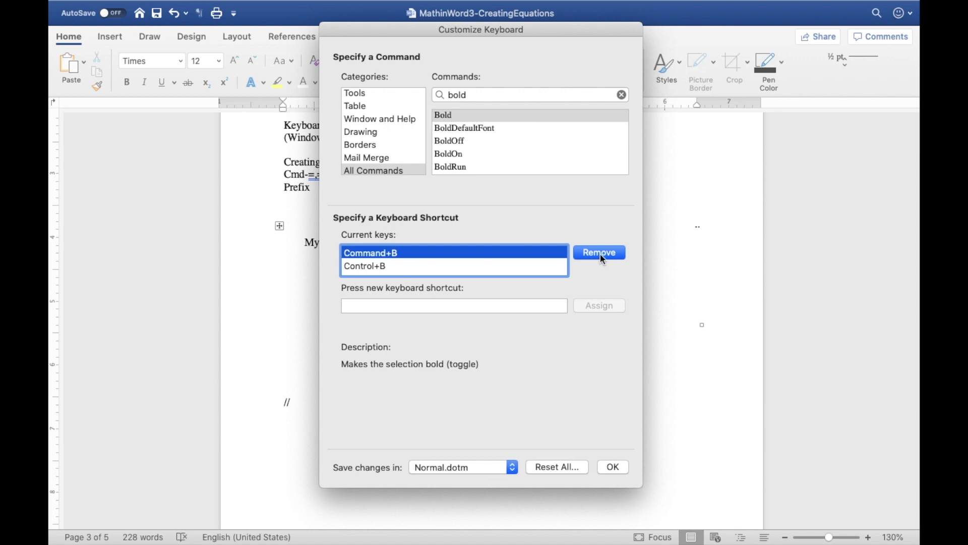
pyautogui.click(621, 95)
# Find EquationInsert by searching 'equationin' and remove its existing Command+=,= shortcut.
pyautogui.write('eq')
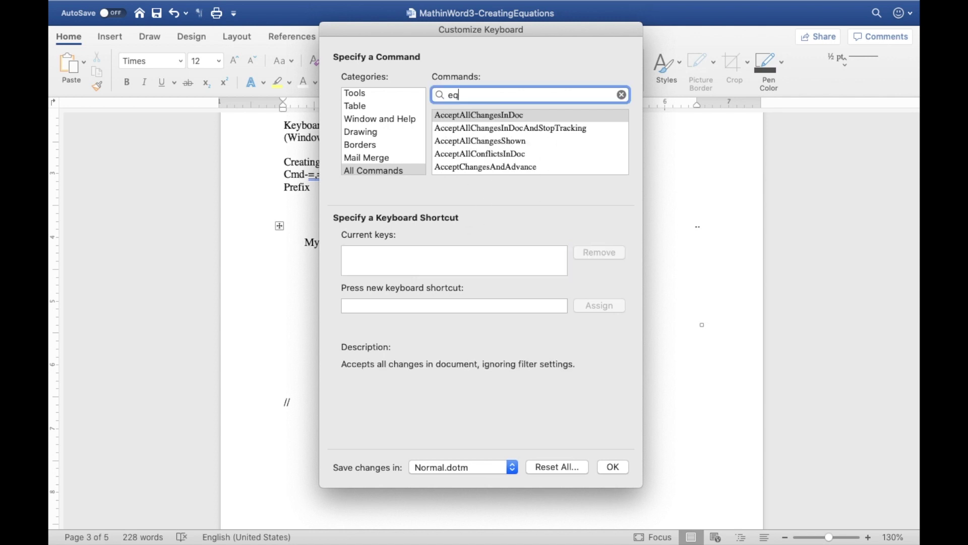
pyautogui.write('uationin')
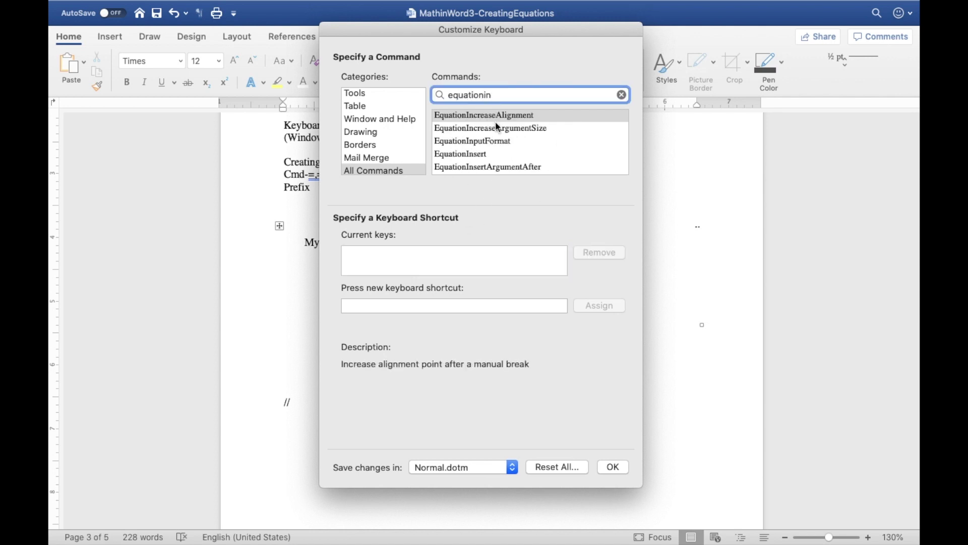
pyautogui.scroll(-5, 489, 134)
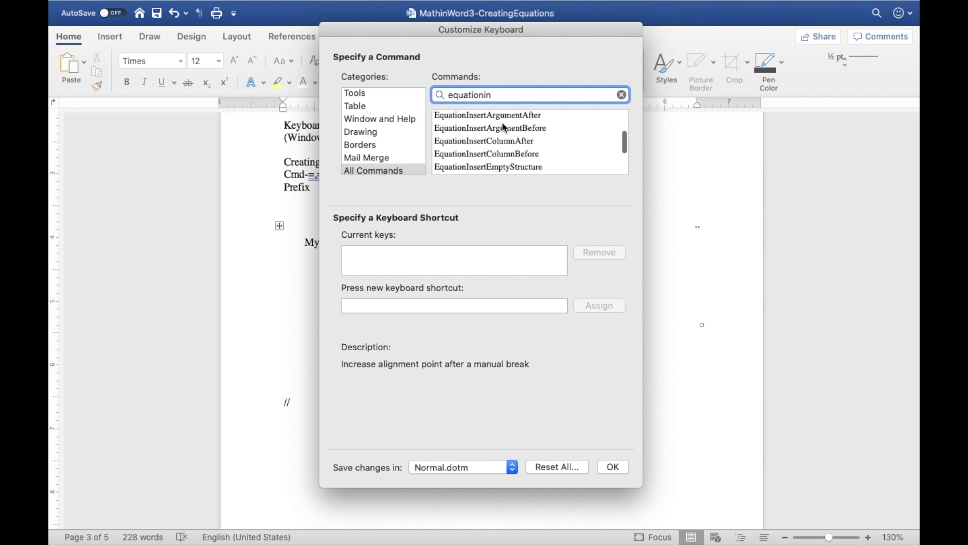
pyautogui.scroll(3, 504, 127)
pyautogui.click(486, 123)
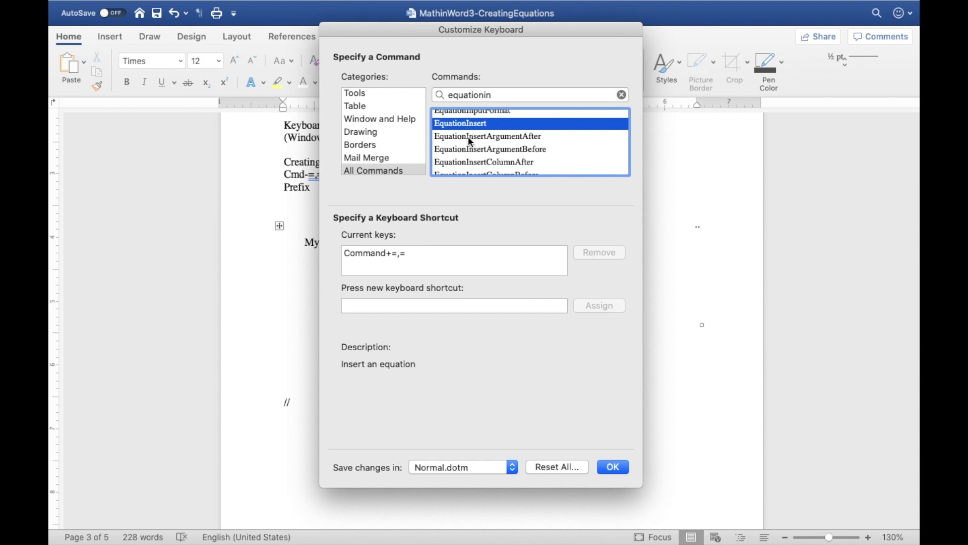
pyautogui.click(414, 252)
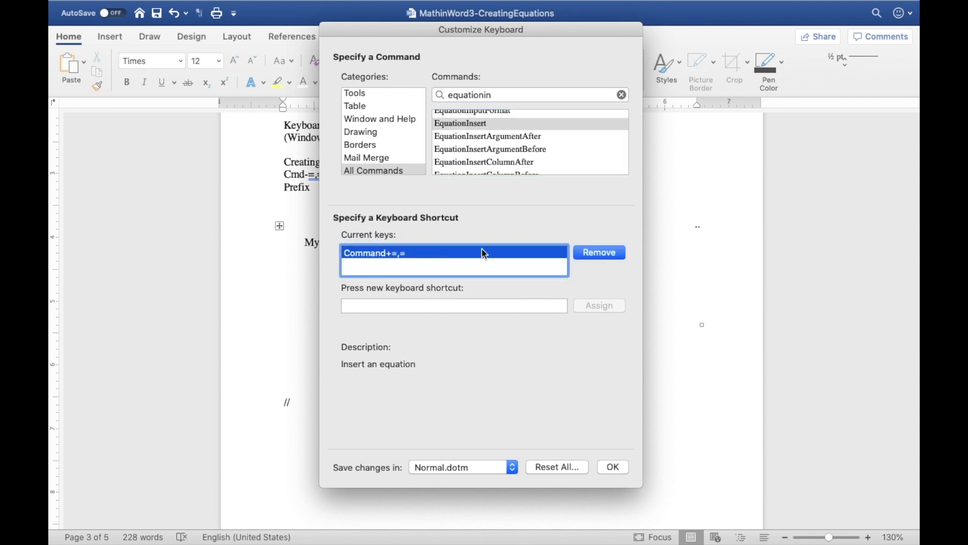
pyautogui.click(600, 255)
# Assign Command+=,= as EquationInsert's new shortcut.
pyautogui.click(438, 304)
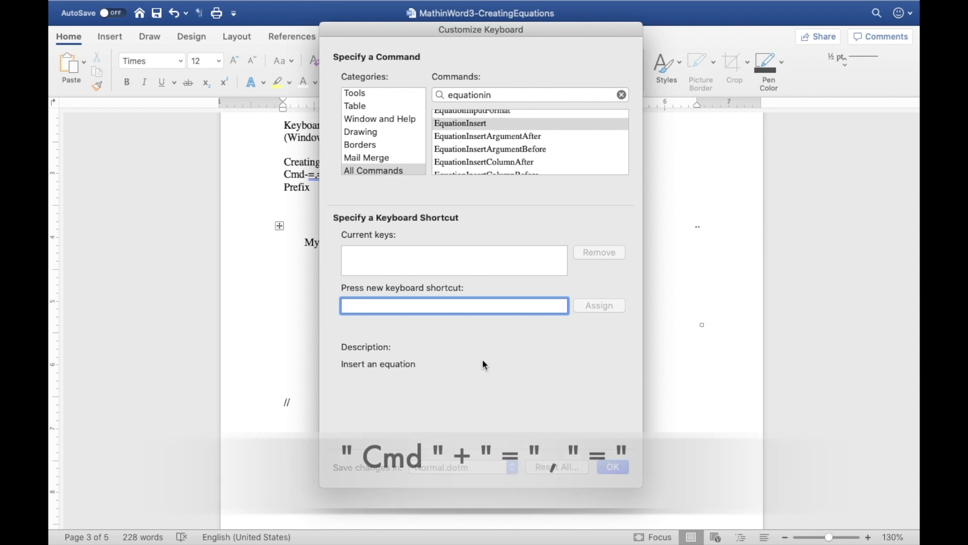
pyautogui.press('super+equal')
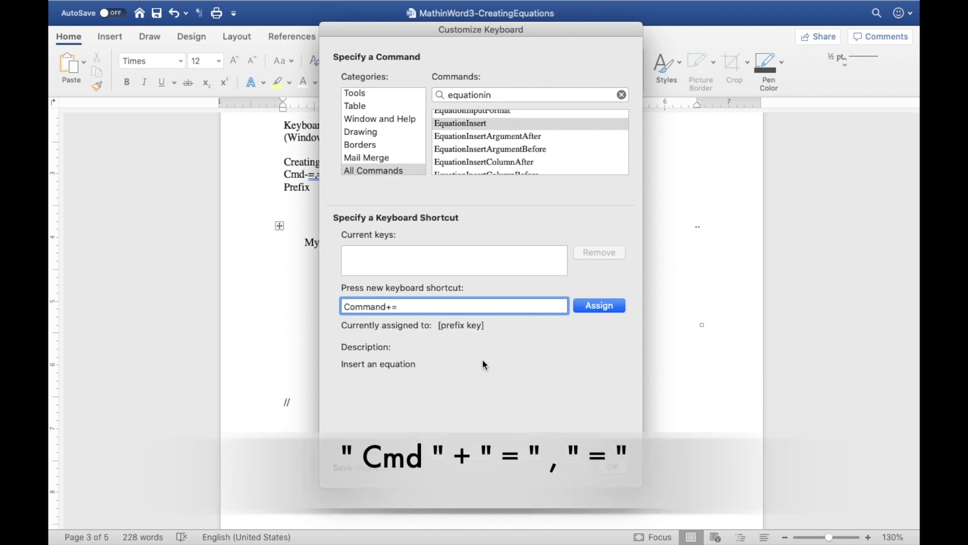
pyautogui.press('=')
pyautogui.click(591, 308)
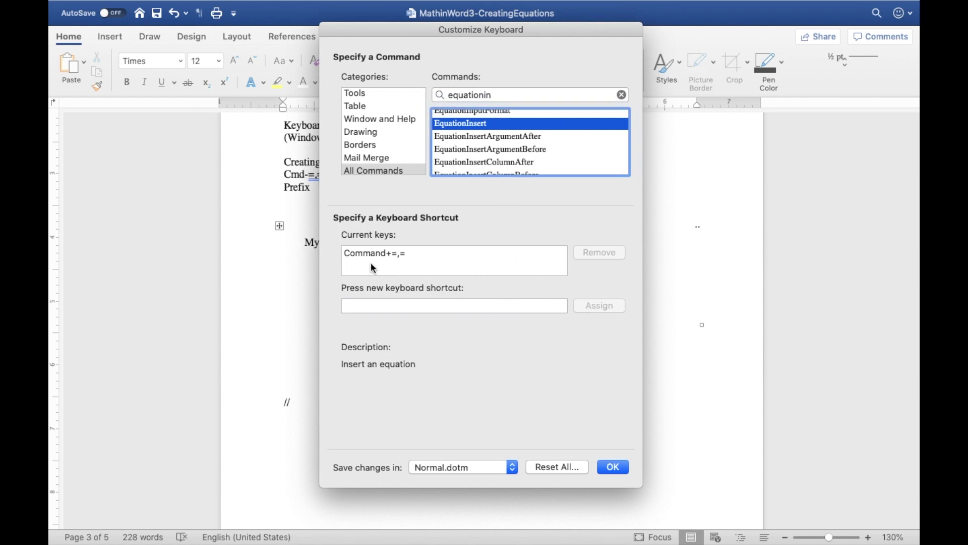
# Test Command+=,= and Command+=,1 to see they run EquationInsert and Equation_v1.
pyautogui.click(398, 306)
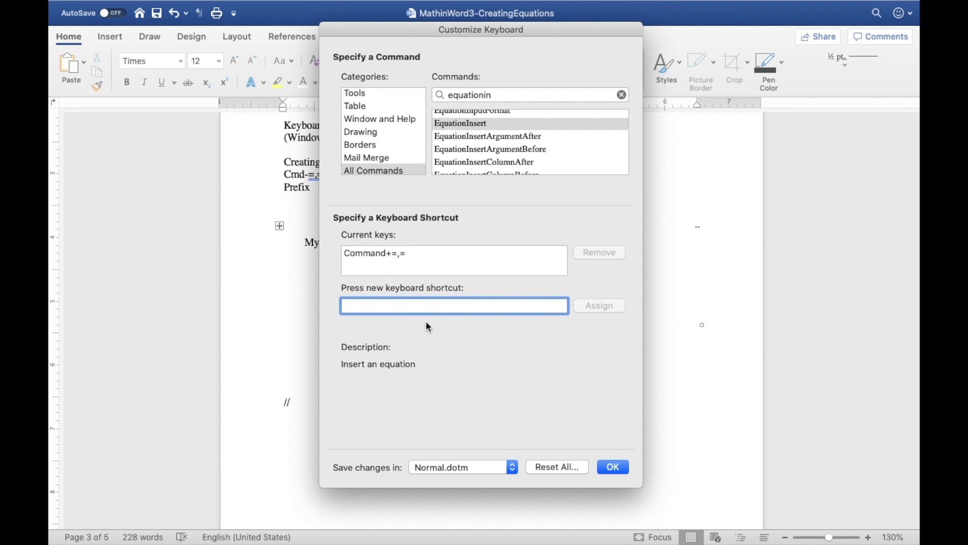
pyautogui.press('super+equal')
pyautogui.press('=')
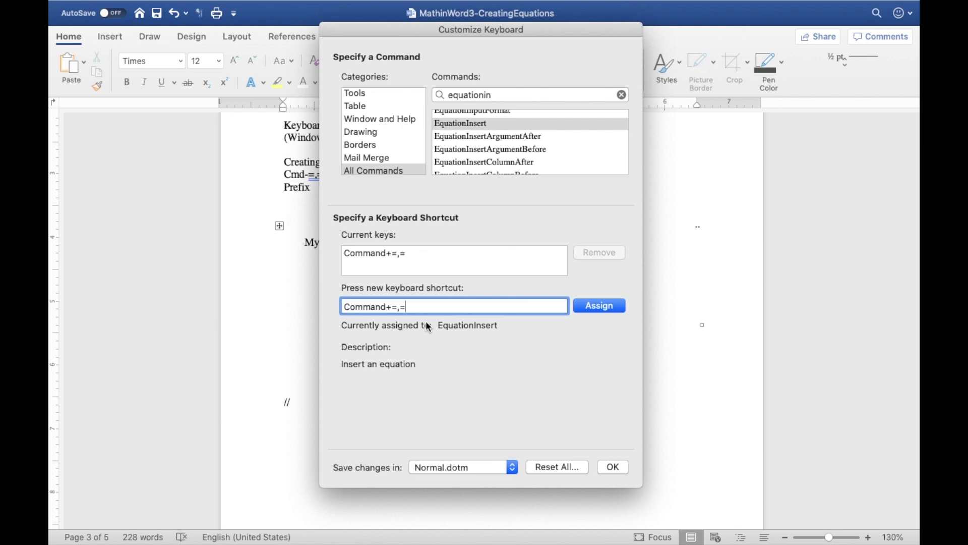
pyautogui.press('BackSpace')
pyautogui.press('=')
pyautogui.press('BackSpace')
pyautogui.press('1')
# Check the macros on Command+=,2 through Command+=,4, then try assigning Command+= alone.
pyautogui.press('super+equal')
pyautogui.press('2')
pyautogui.press('super+equal')
pyautogui.press('3')
pyautogui.press('super+equal')
pyautogui.press('4')
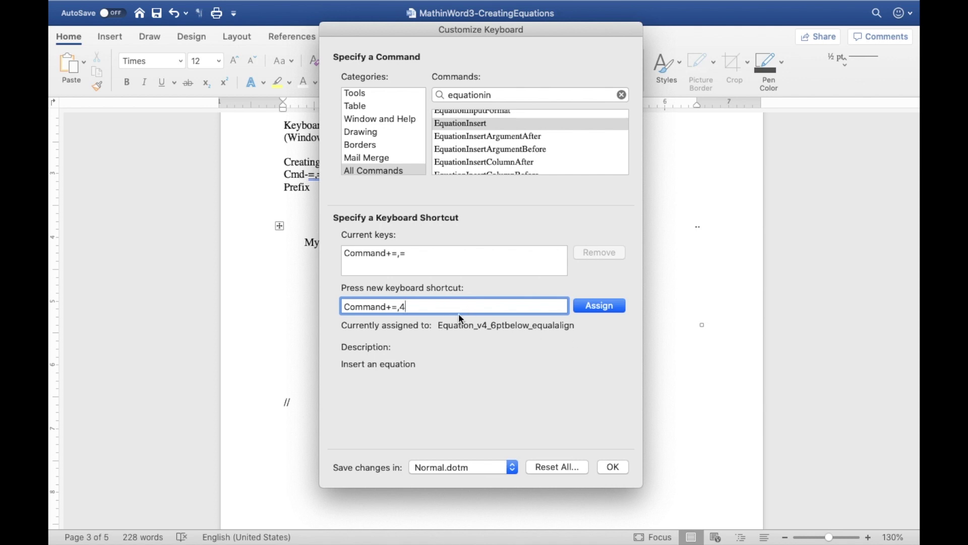
pyautogui.press('super+equal')
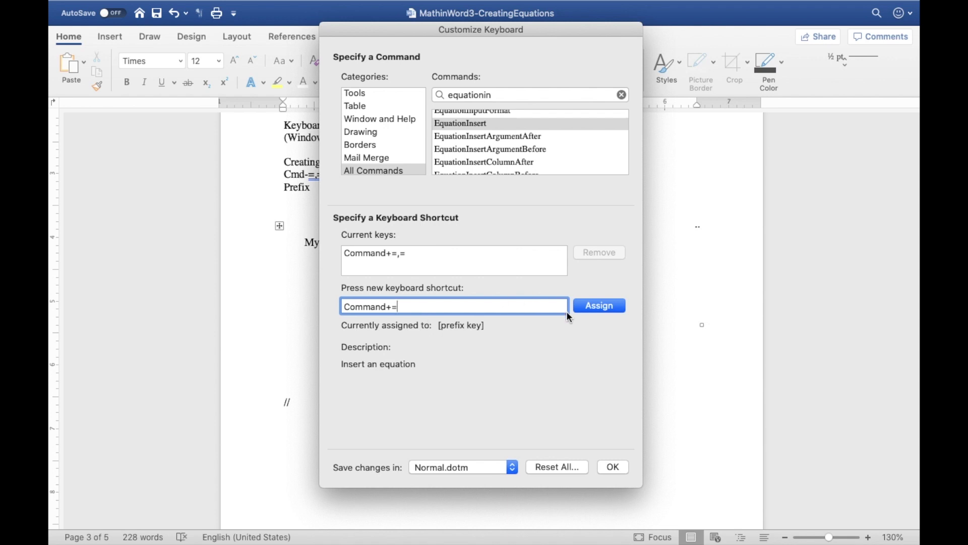
pyautogui.click(621, 308)
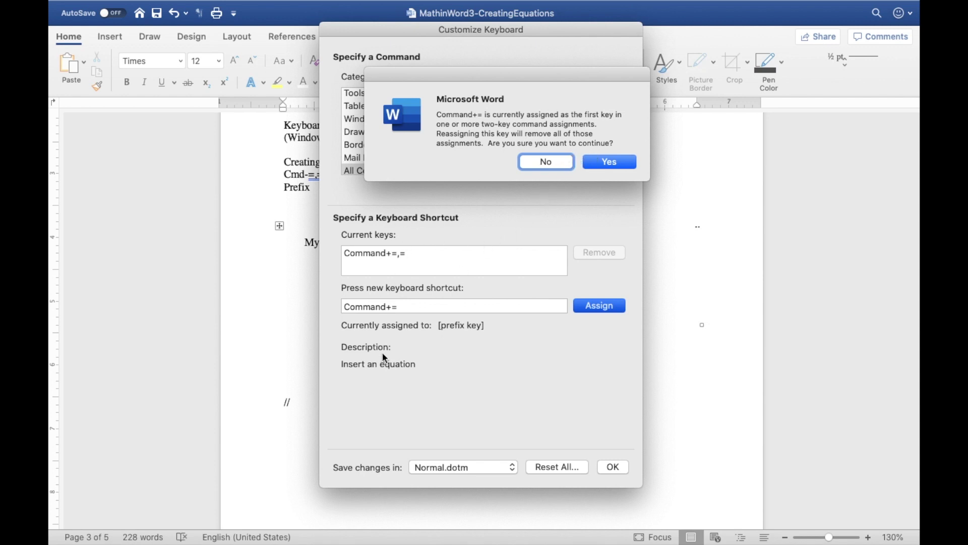
# Decline the Command+= reassignment and close Customize Keyboard with OK.
pyautogui.click(548, 167)
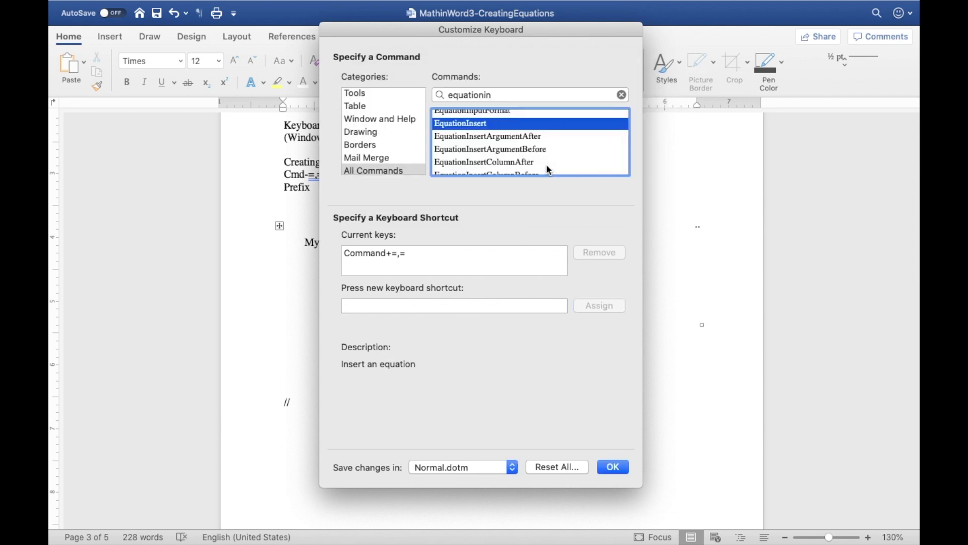
pyautogui.click(613, 466)
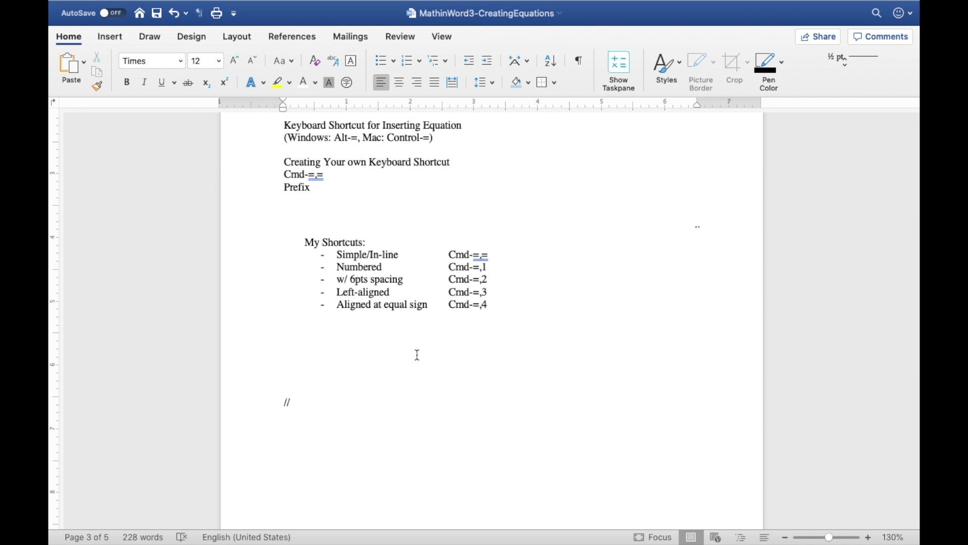
# Type an 'Under:' line below the shortcut list.
pyautogui.press('Return')
pyautogui.press('Return')
pyautogui.write('Under:')
pyautogui.press('Return')
# Insert three empty equation placeholders beneath 'Under:' using the equation shortcut.
pyautogui.hotkey('ctrl', '=')
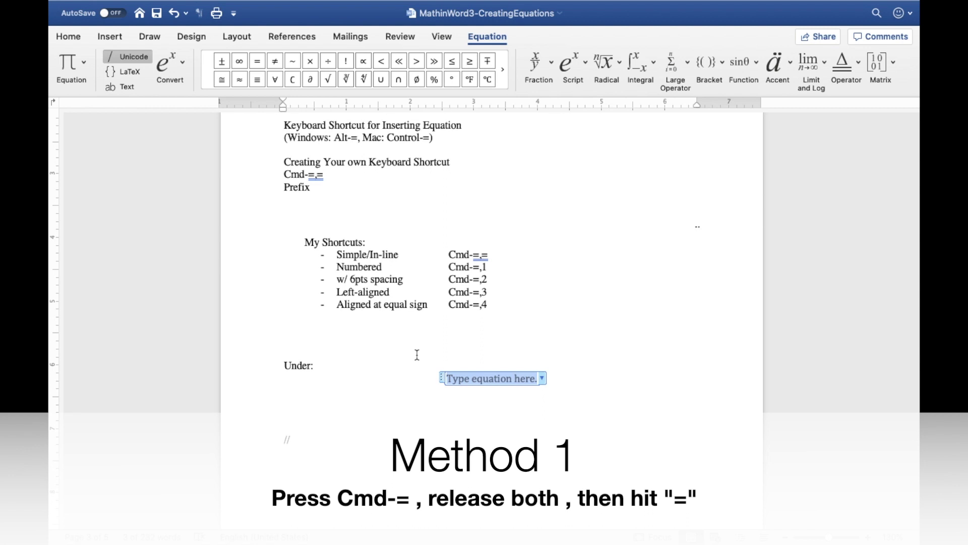
pyautogui.press('Escape')
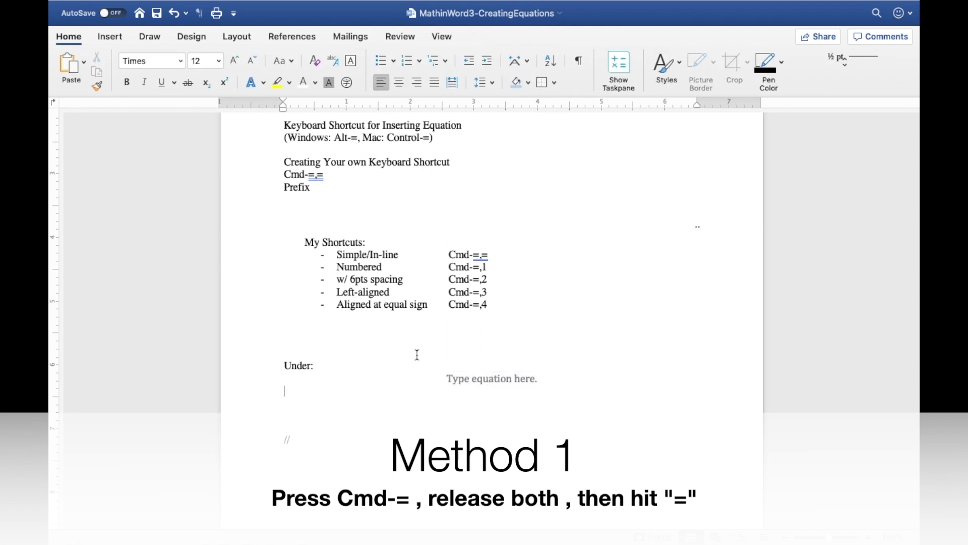
pyautogui.press('super+equal')
pyautogui.press('=')
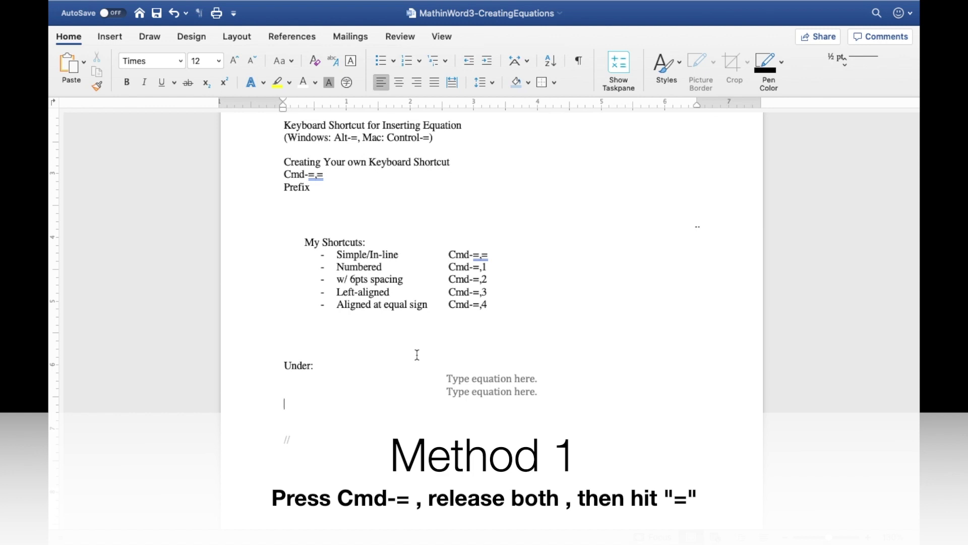
pyautogui.press('super+equal')
pyautogui.press('=')
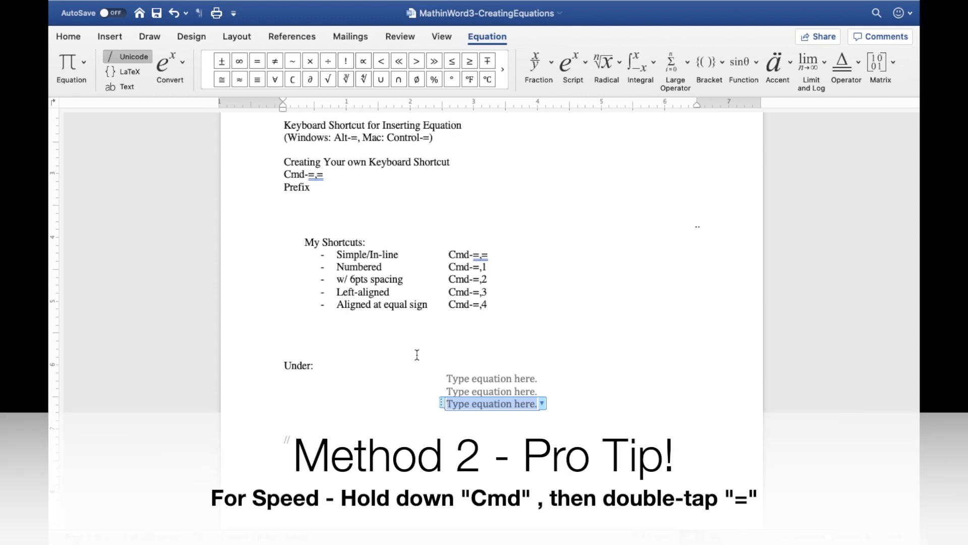
# Insert a fourth and fifth empty equation placeholder below the first three.
pyautogui.press('Down')
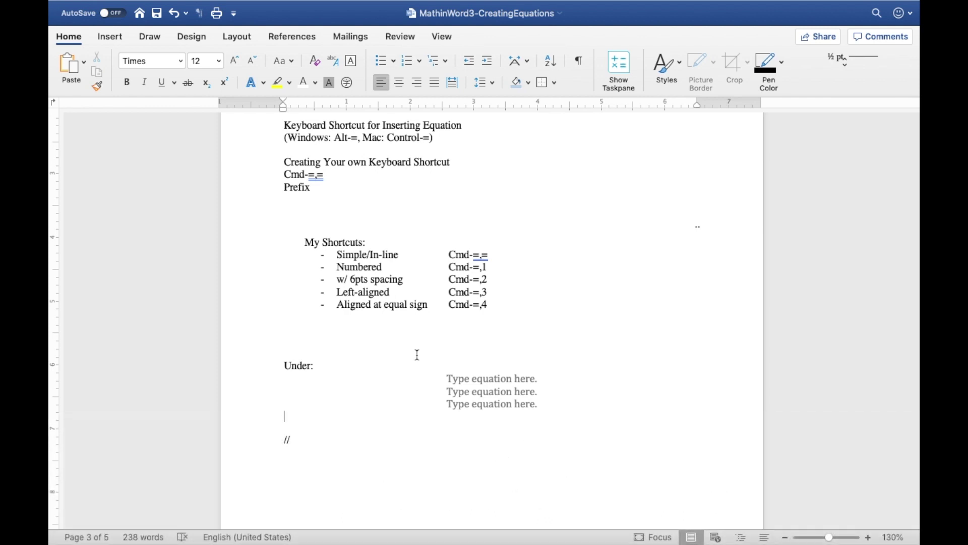
pyautogui.press('super+equal')
pyautogui.press('=')
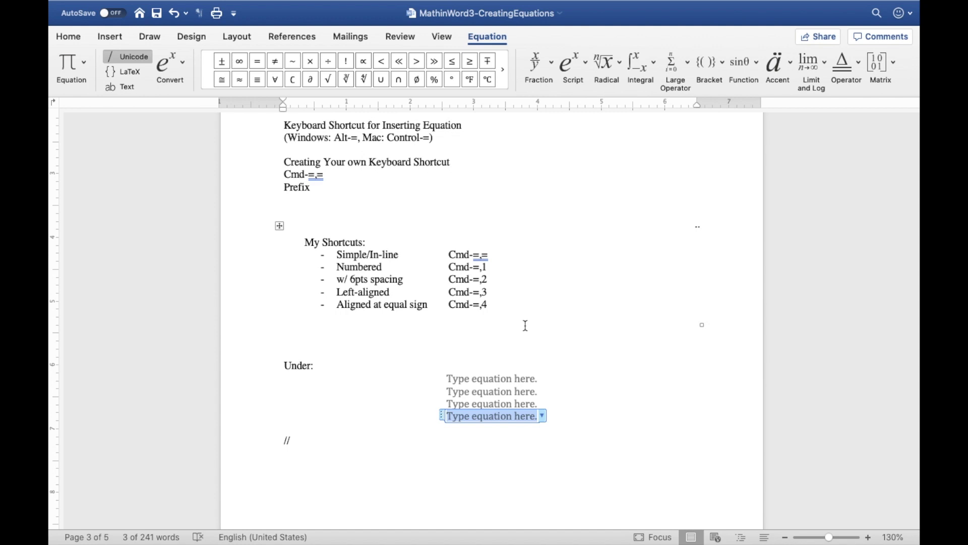
pyautogui.press('Down')
pyautogui.hotkey('ctrl', '=')
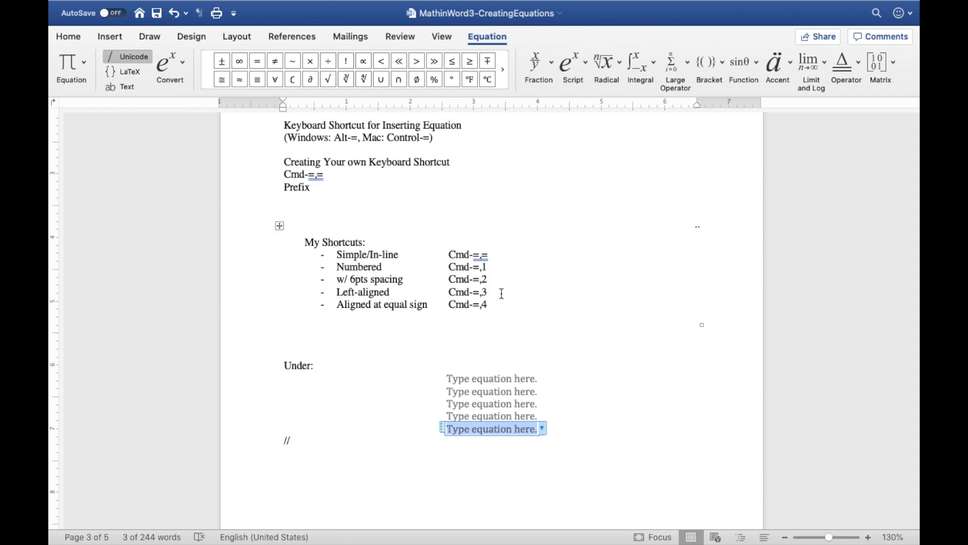
pyautogui.scroll(-1, 595, 413)
pyautogui.click(594, 413)
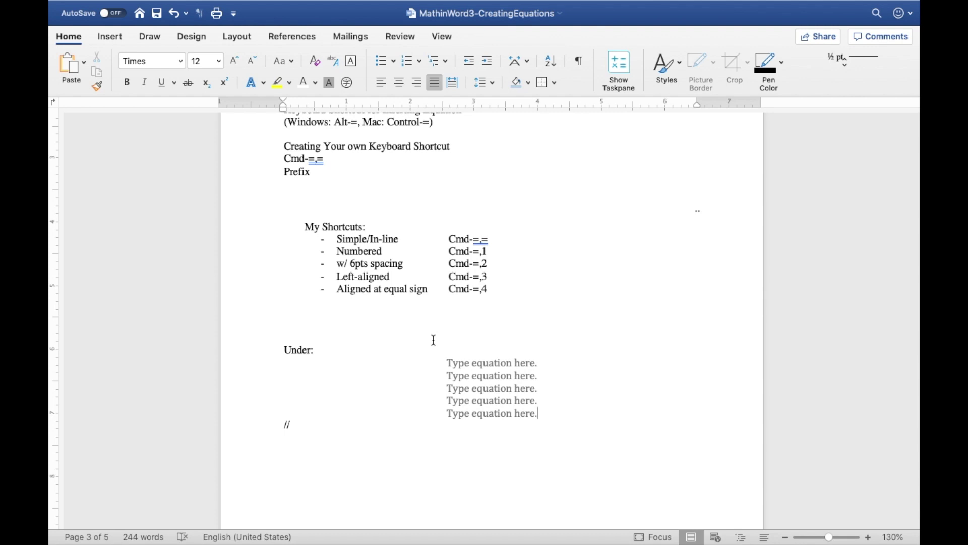
# Scroll to the page-4 Bonus heading and open the Tools menu.
pyautogui.scroll(-10, 434, 339)
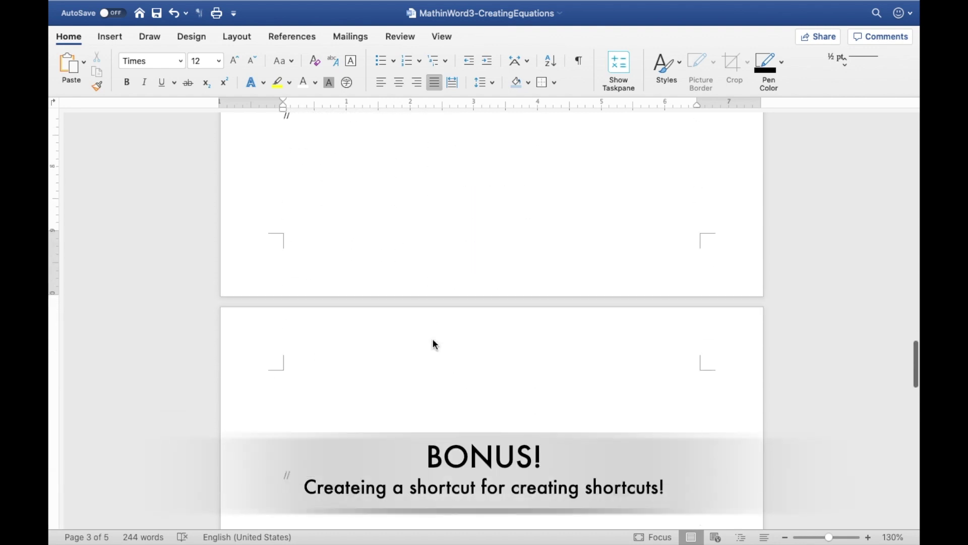
pyautogui.scroll(-15, 434, 340)
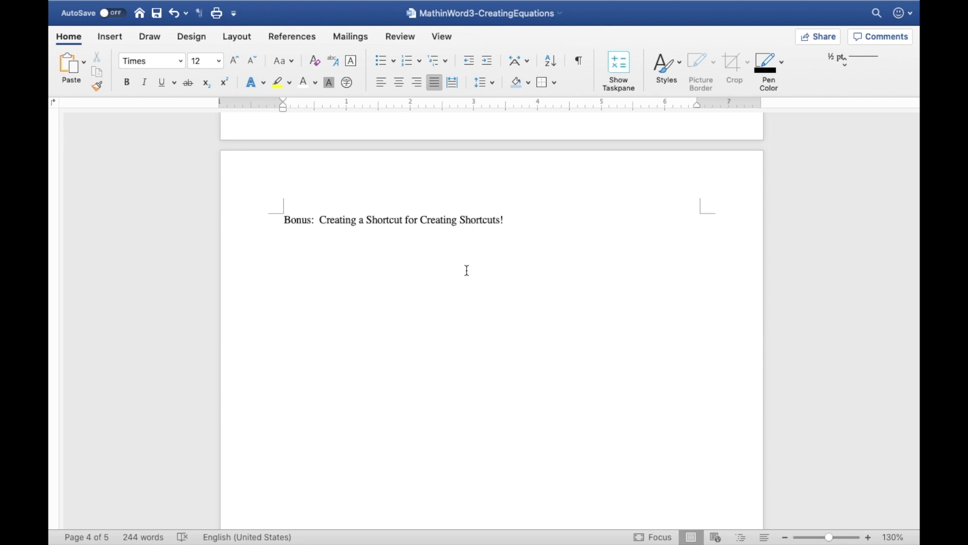
pyautogui.click(306, 7)
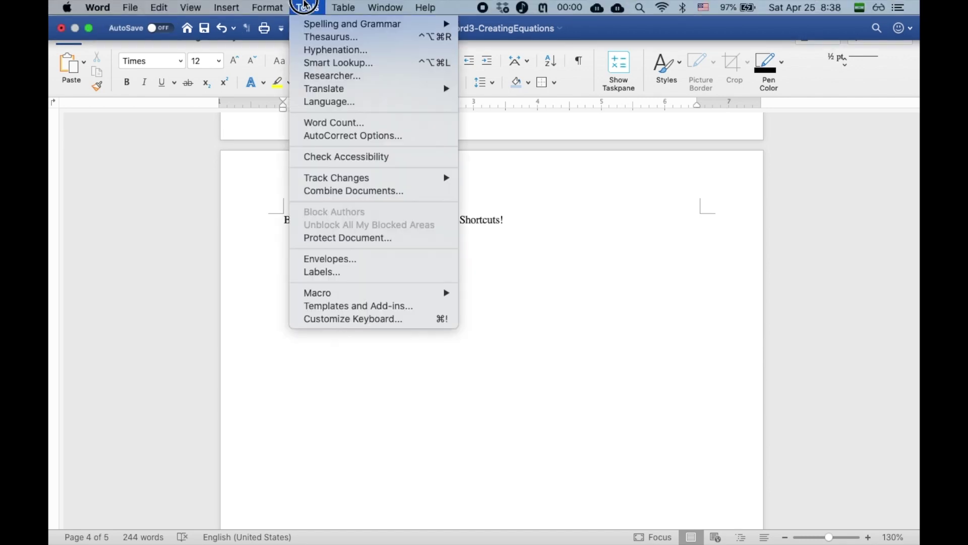
# Reopen Customize Keyboard with Cmd+Alt+K from the empty line below the Bonus heading.
pyautogui.click(428, 320)
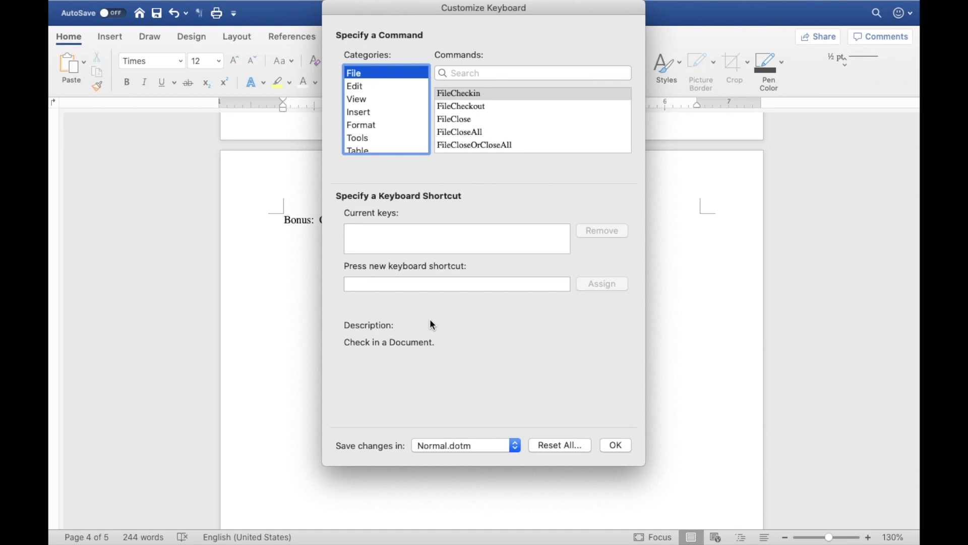
pyautogui.press('Escape')
pyautogui.click(352, 248)
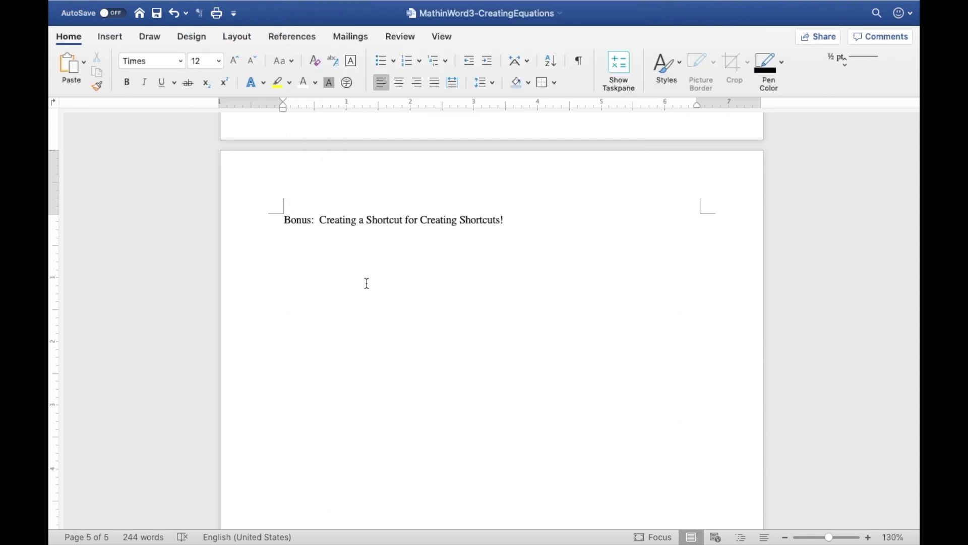
pyautogui.press('super+alt+k')
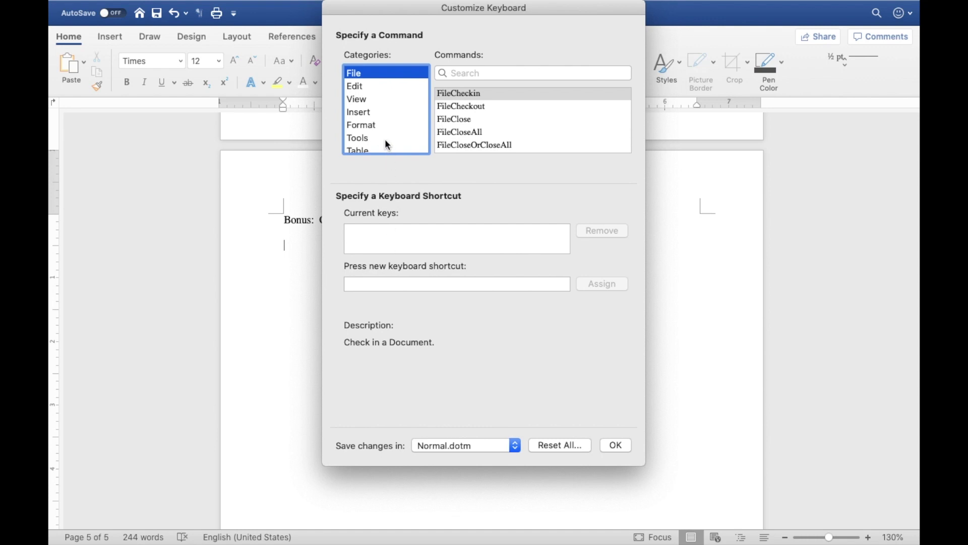
# Briefly browse the All Commands list in Customize Keyboard.
pyautogui.scroll(-6, 379, 132)
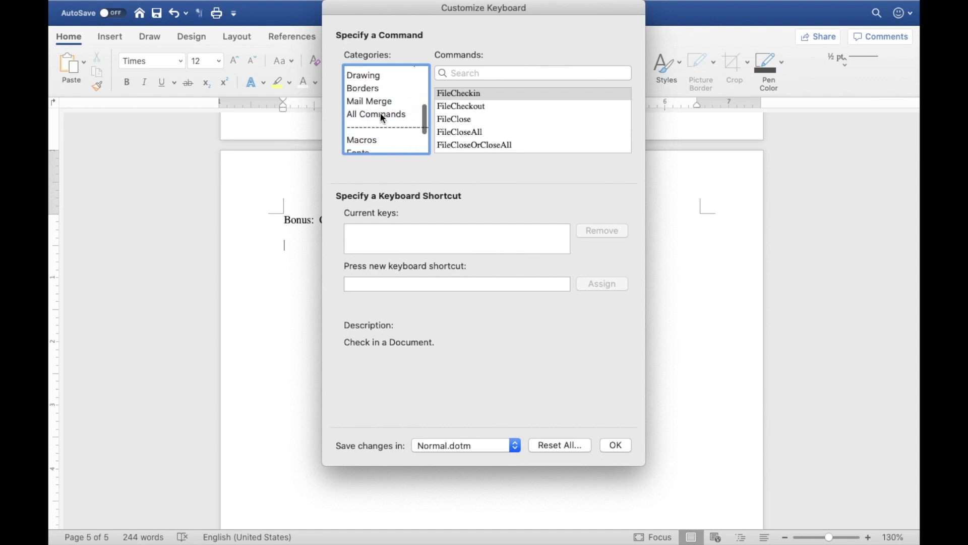
pyautogui.click(383, 115)
pyautogui.click(505, 72)
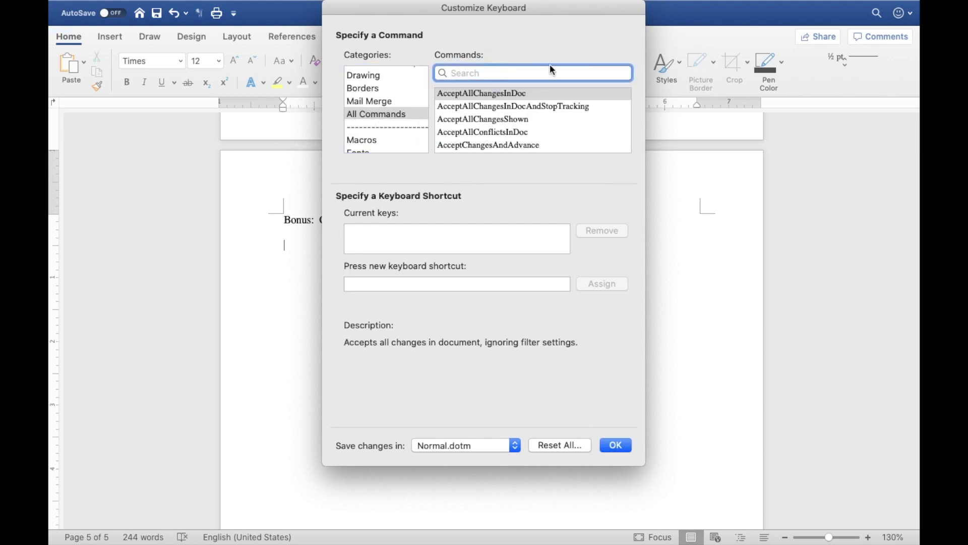
pyautogui.click(382, 114)
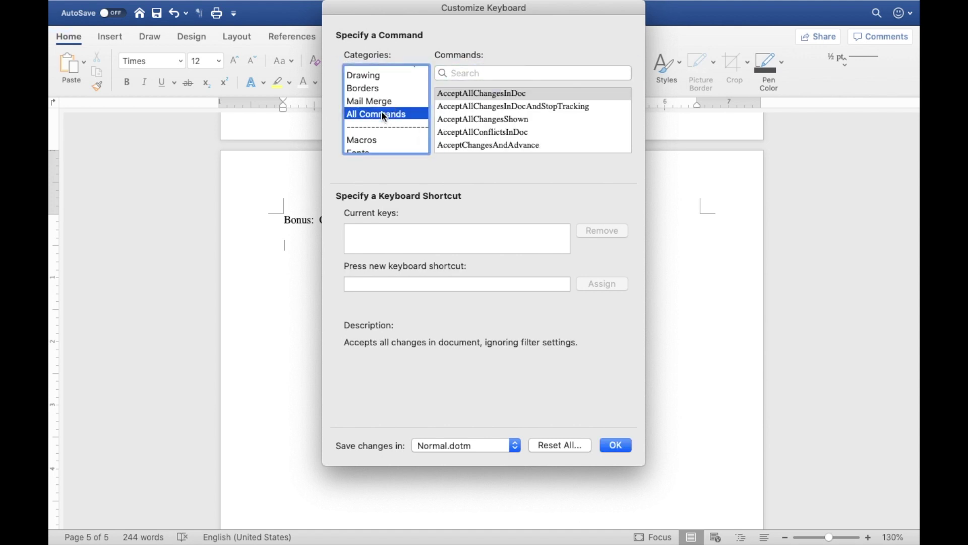
pyautogui.scroll(6, 381, 111)
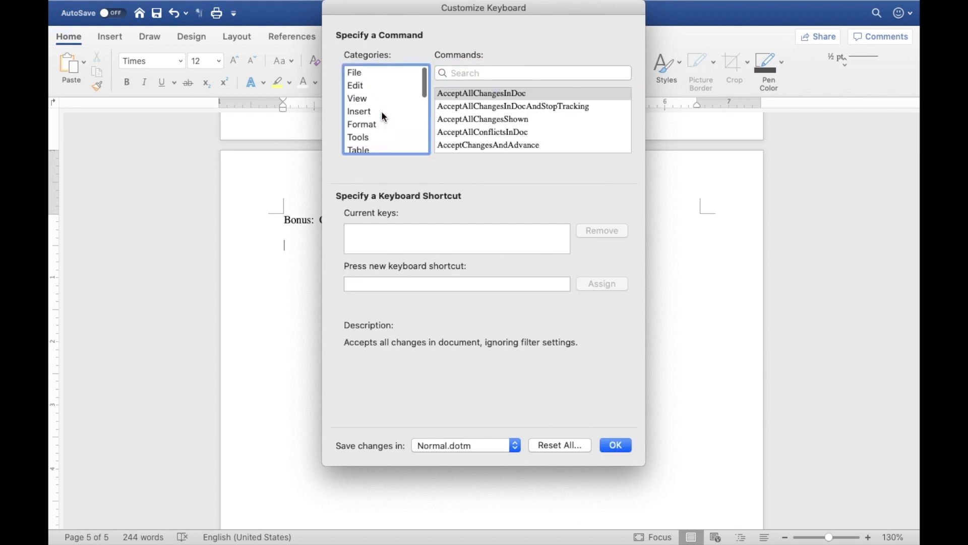
# Check the shortcuts assigned to FileClose, FileExit, FileOpen and FileSave in the File category.
pyautogui.click(357, 75)
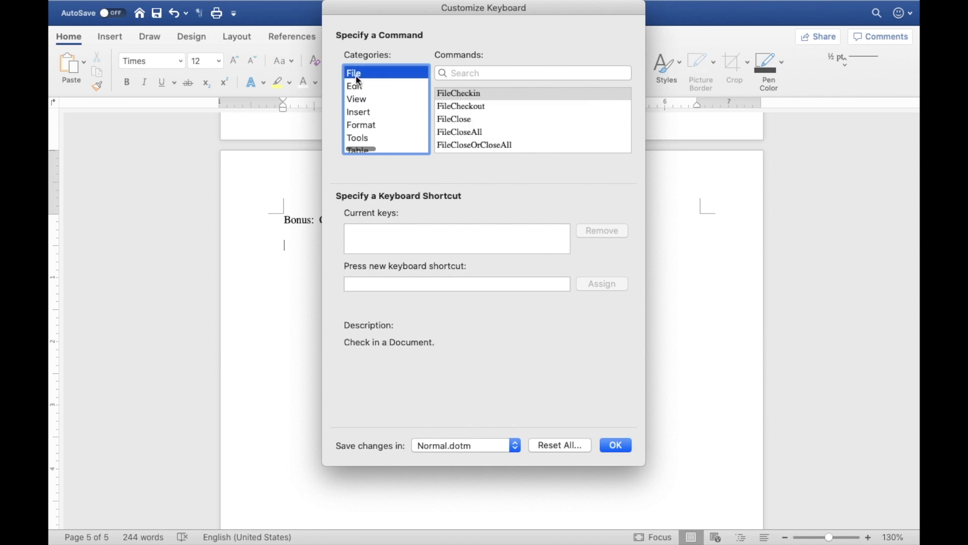
pyautogui.click(461, 119)
pyautogui.scroll(-3, 461, 119)
pyautogui.click(472, 127)
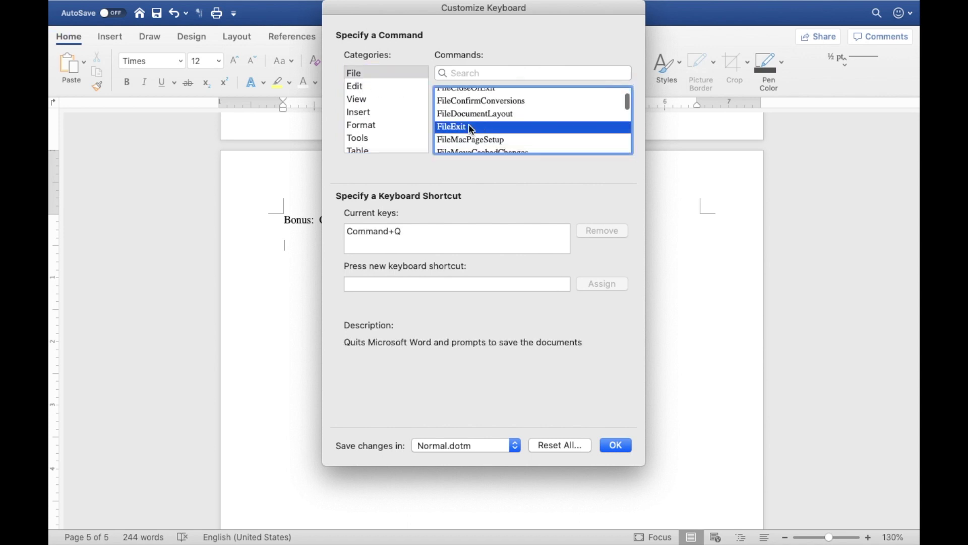
pyautogui.scroll(-3, 471, 127)
pyautogui.click(460, 105)
pyautogui.scroll(-5, 465, 110)
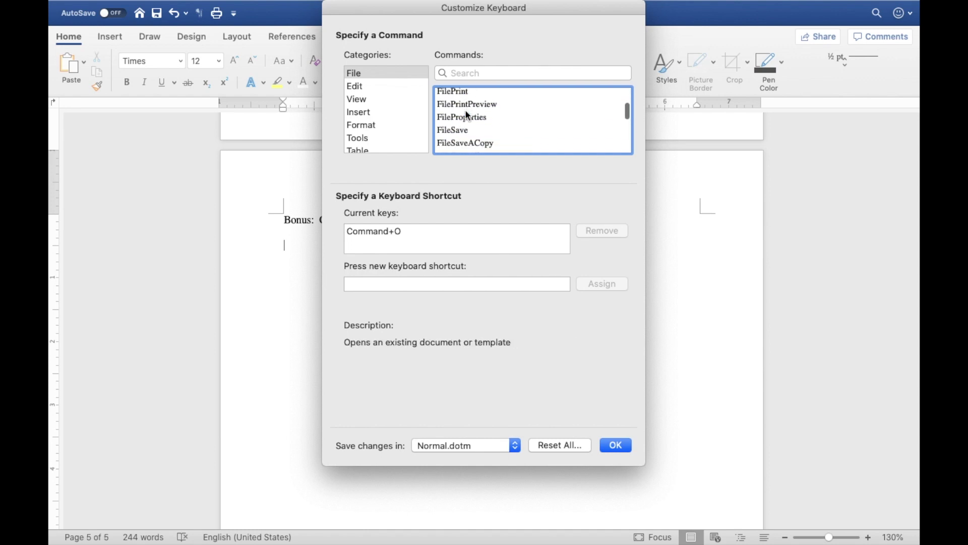
pyautogui.click(467, 117)
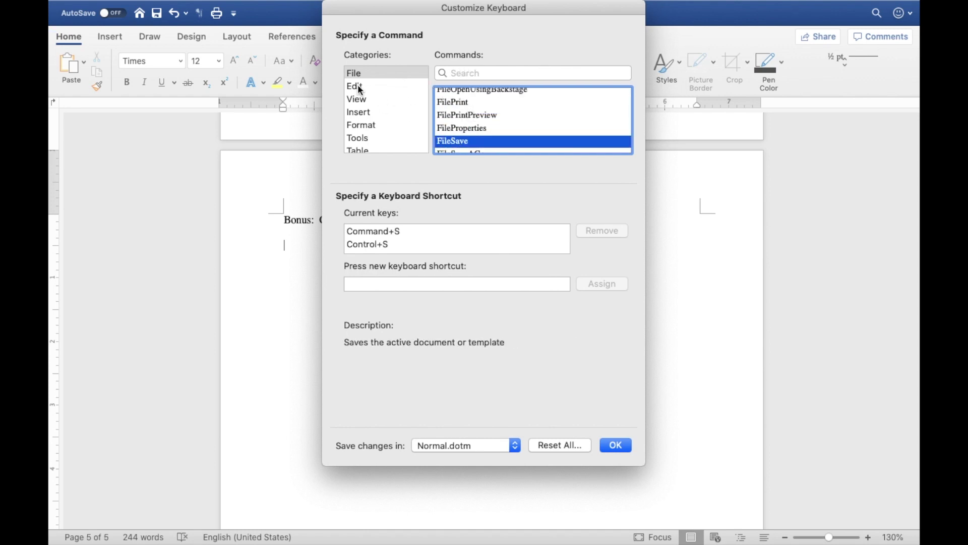
# Switch back to the All Commands category, starting at AcceptAllChangesInDoc.
pyautogui.scroll(-2, 480, 121)
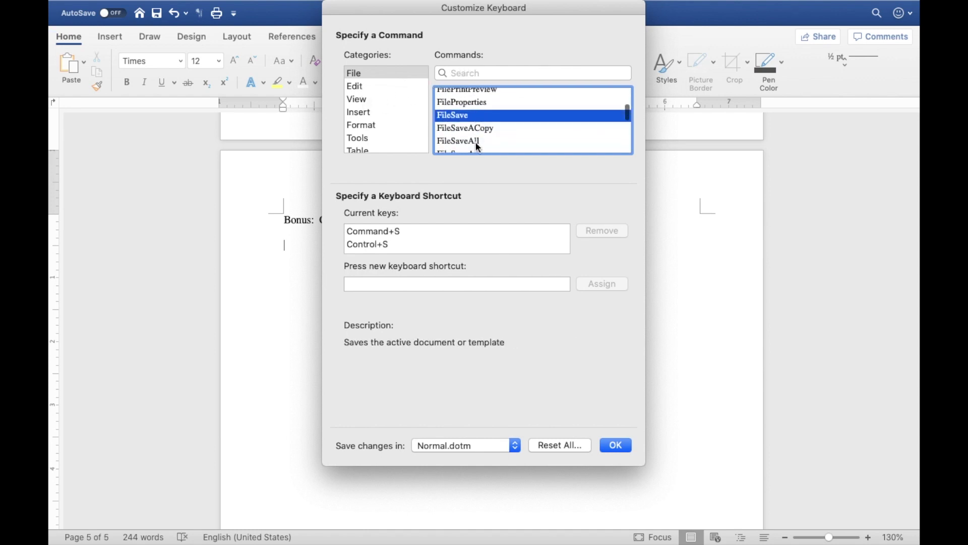
pyautogui.scroll(-3, 410, 135)
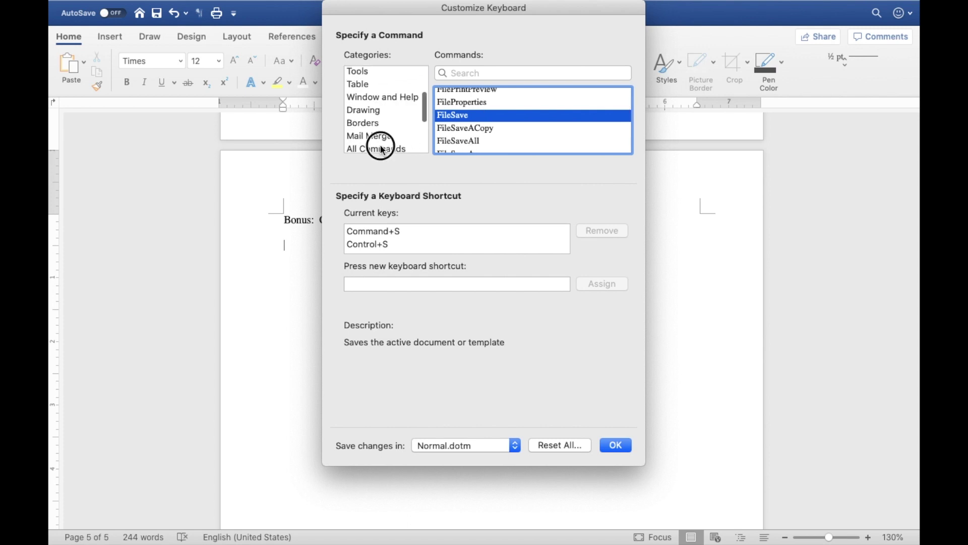
pyautogui.click(379, 146)
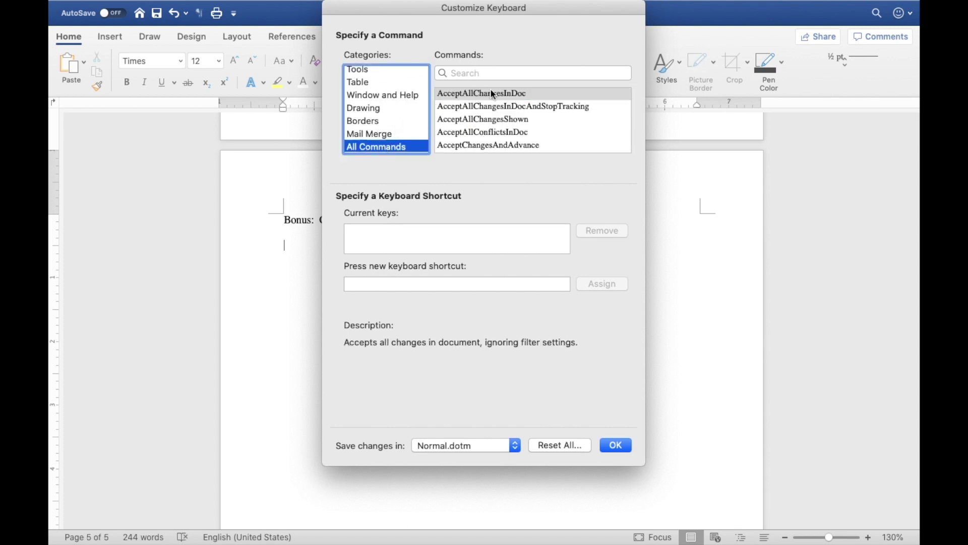
pyautogui.click(489, 74)
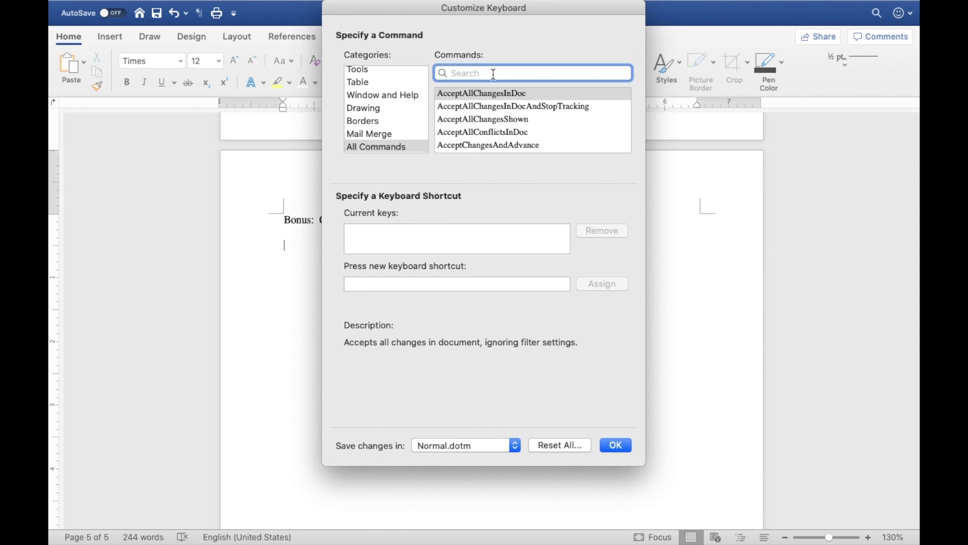
# Search 'keyboard', review ToolsCustomizeKeyboard's current keys, and close the dialog with OK.
pyautogui.write('keyboar')
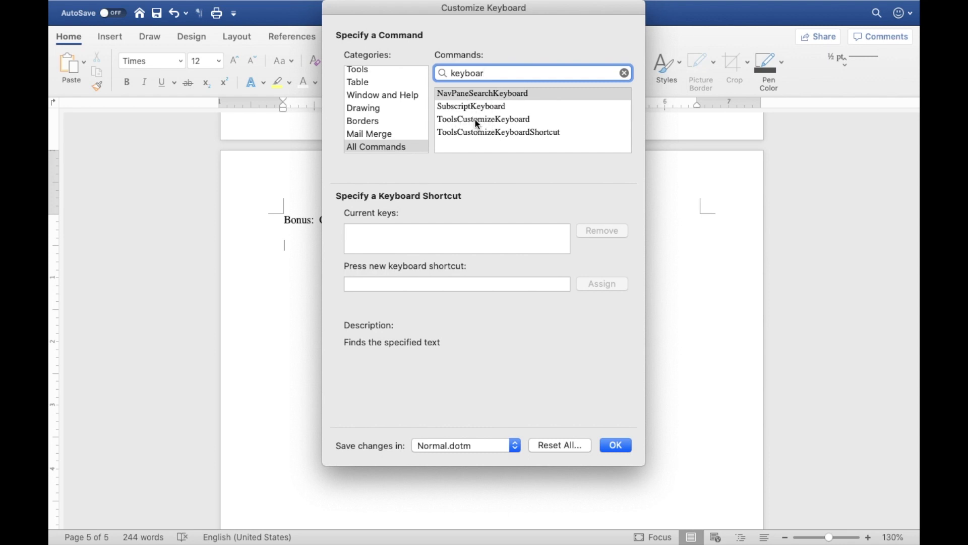
pyautogui.write('d')
pyautogui.click(461, 120)
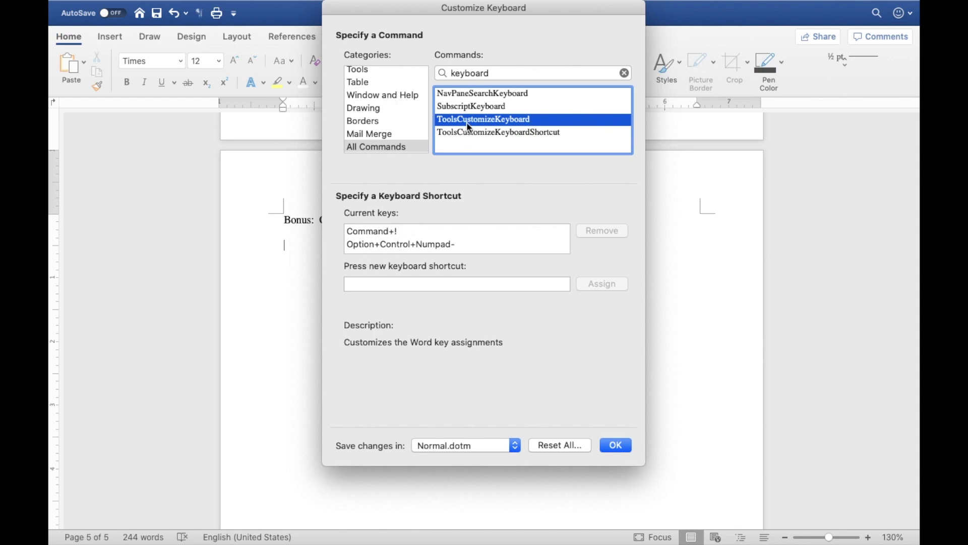
pyautogui.press('Tab')
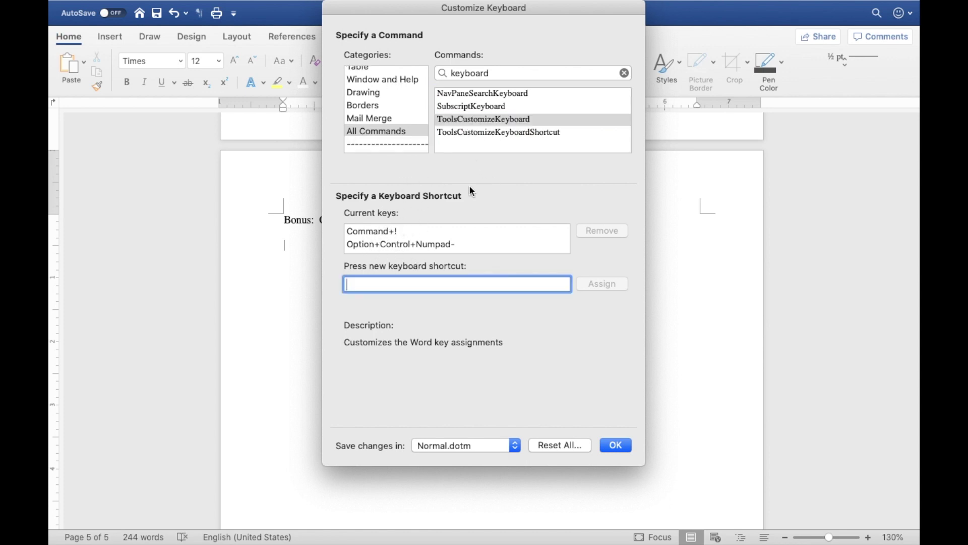
pyautogui.click(389, 232)
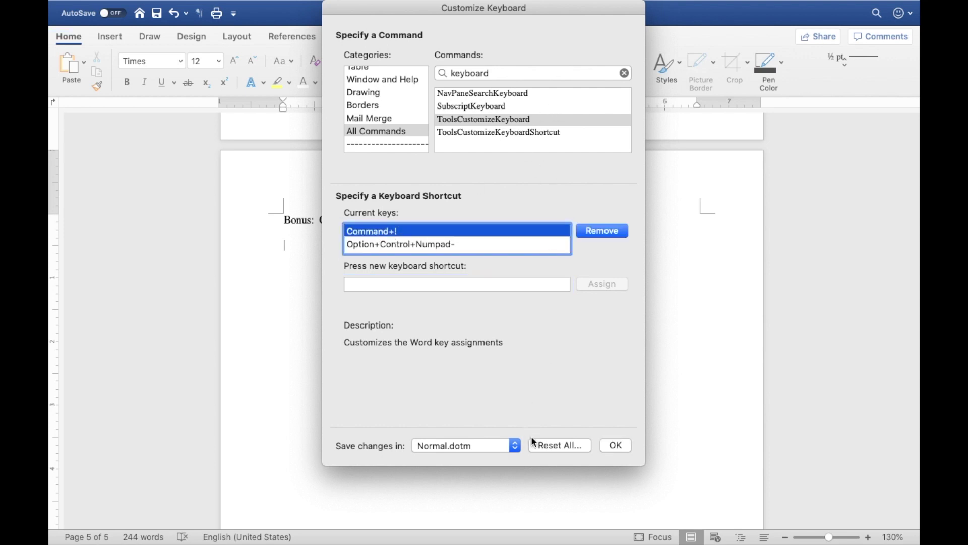
pyautogui.click(615, 445)
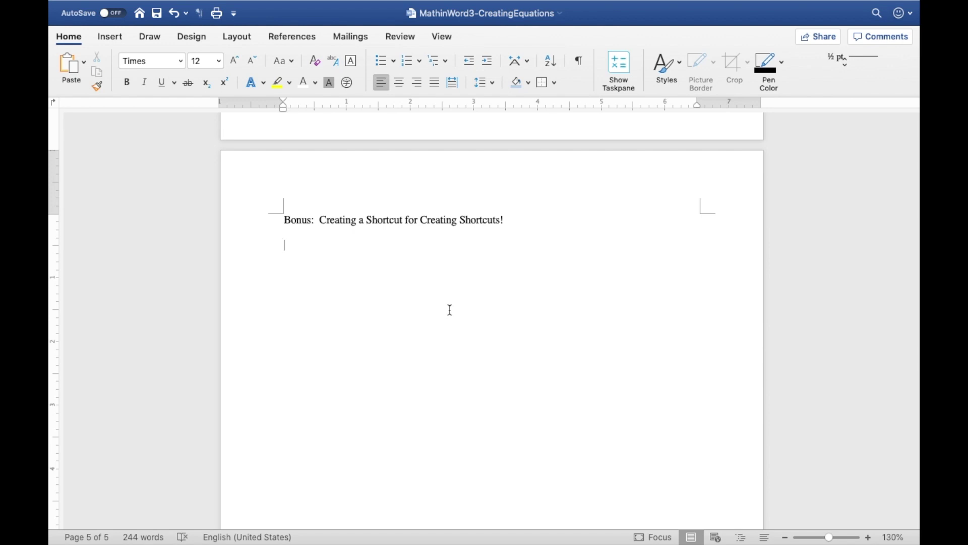
# Confirm Cmd+Shift+1 reopens Customize Keyboard, then insert a blank equation with Ctrl+=.
pyautogui.press('super+shift+1')
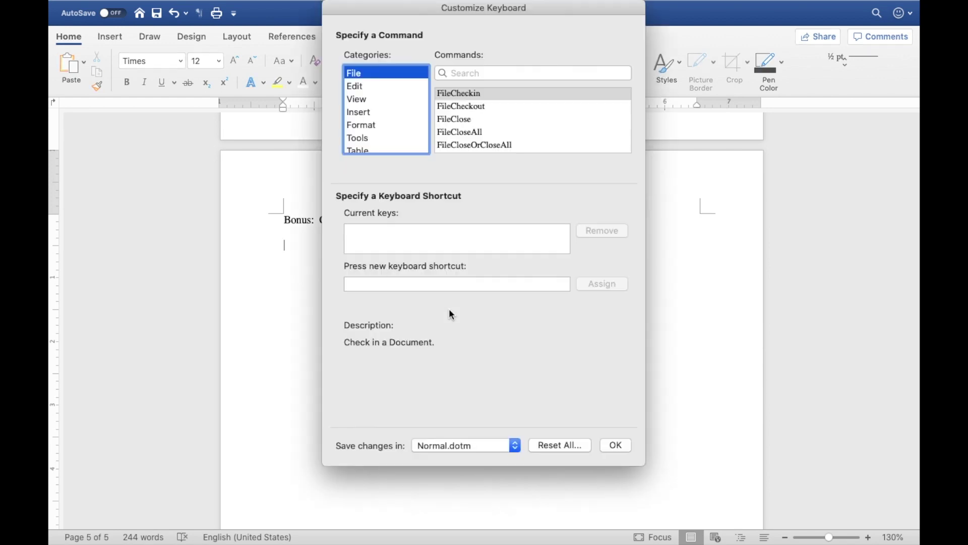
pyautogui.press('Escape')
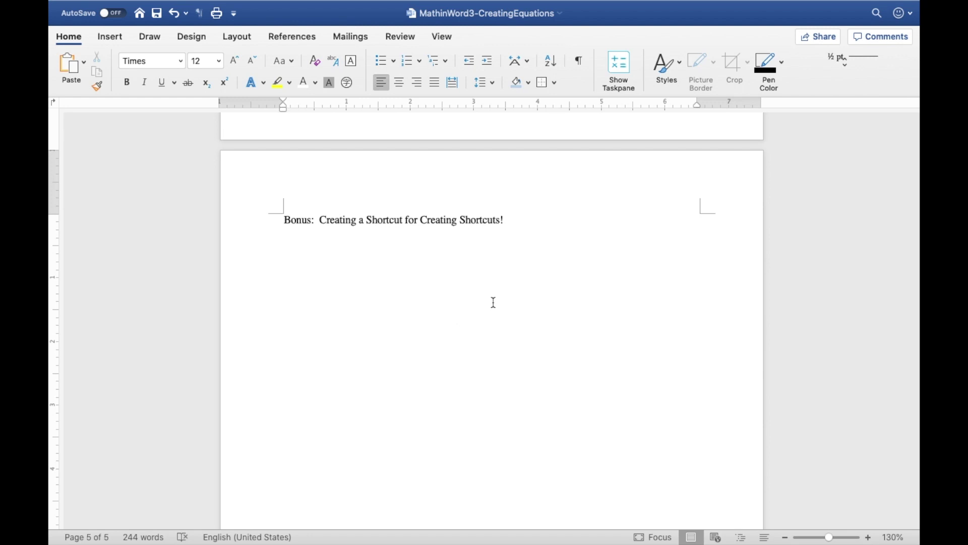
pyautogui.hotkey('ctrl', '=')
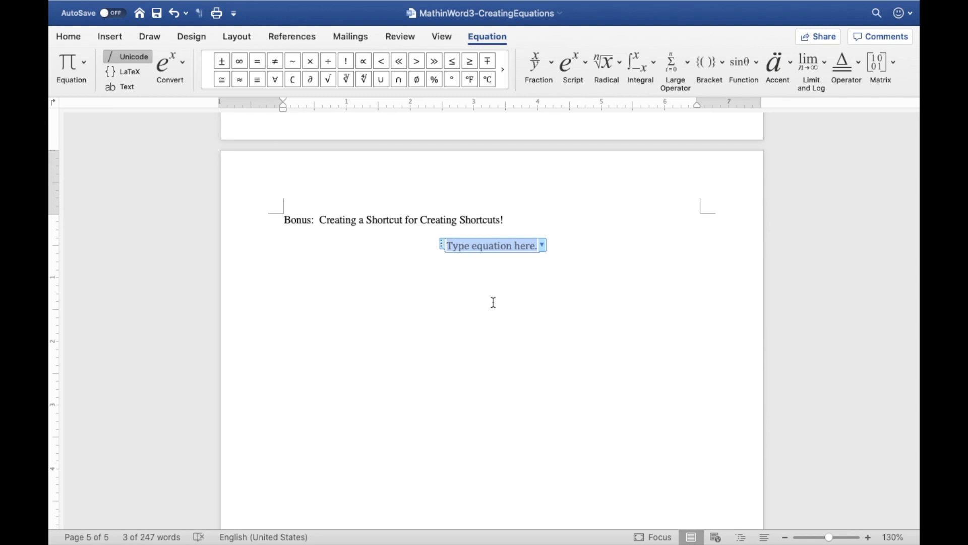
pyautogui.scroll(-2, 493, 302)
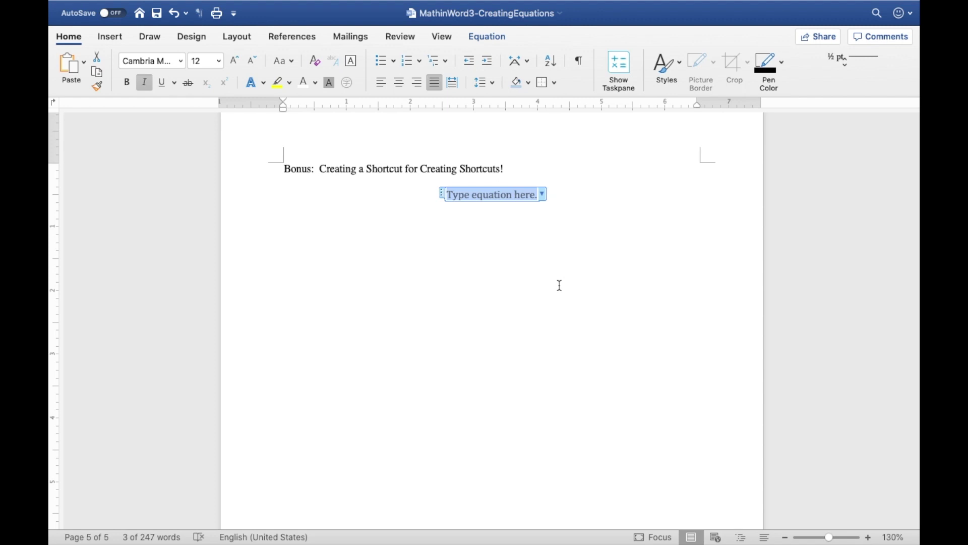
# Type W=\int F\cdot dr so the equation reads W = ∫F · dr.
pyautogui.write('W=\\int ')
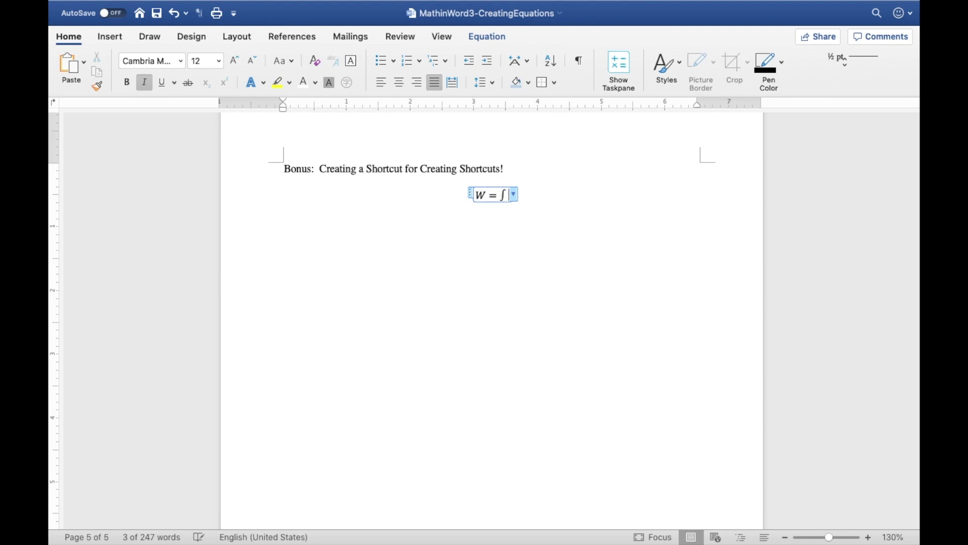
pyautogui.write(' F\\cdot dr')
pyautogui.click(571, 368)
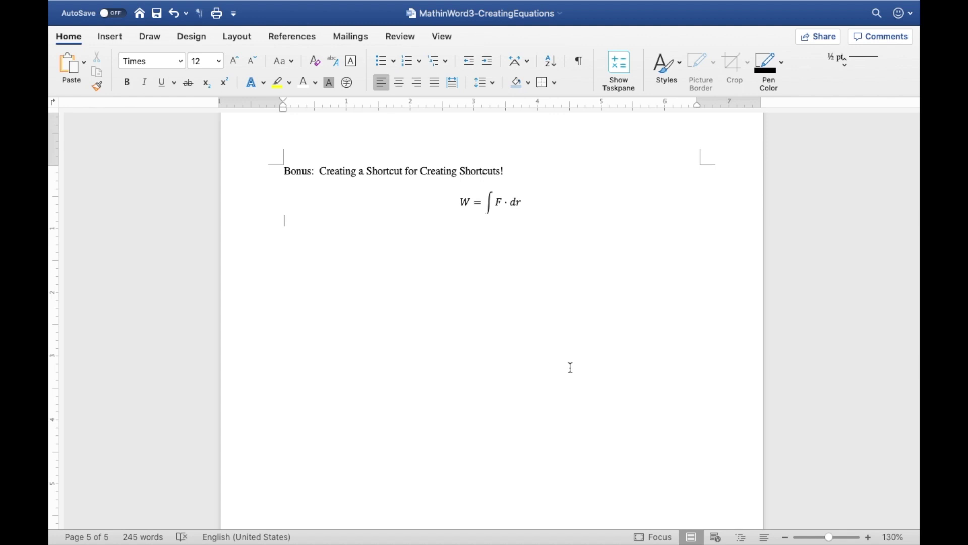
pyautogui.scroll(-1, 510, 357)
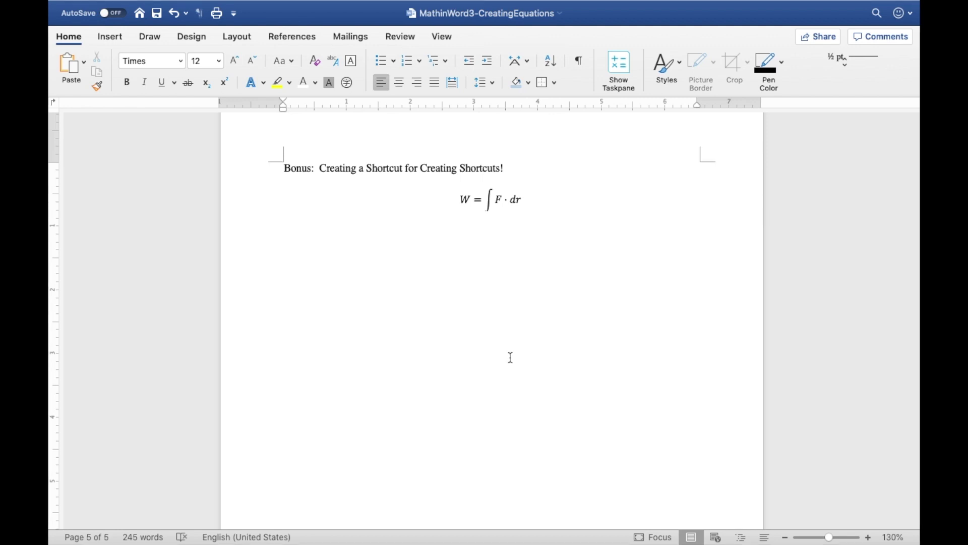
# Scroll to the bottom of page 5 to show the 'Next:' note about typing maths and Unicode.
pyautogui.scroll(-10, 510, 358)
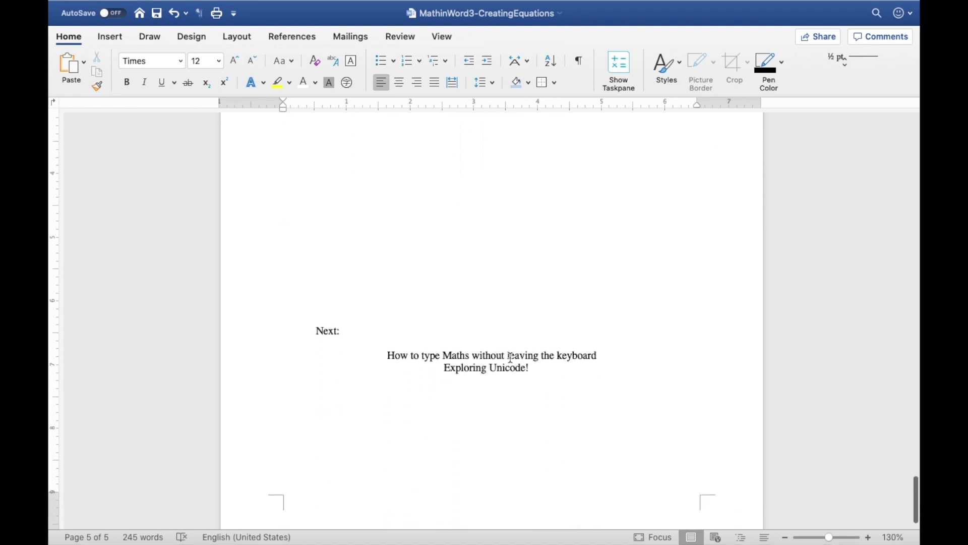
pyautogui.scroll(-2, 538, 395)
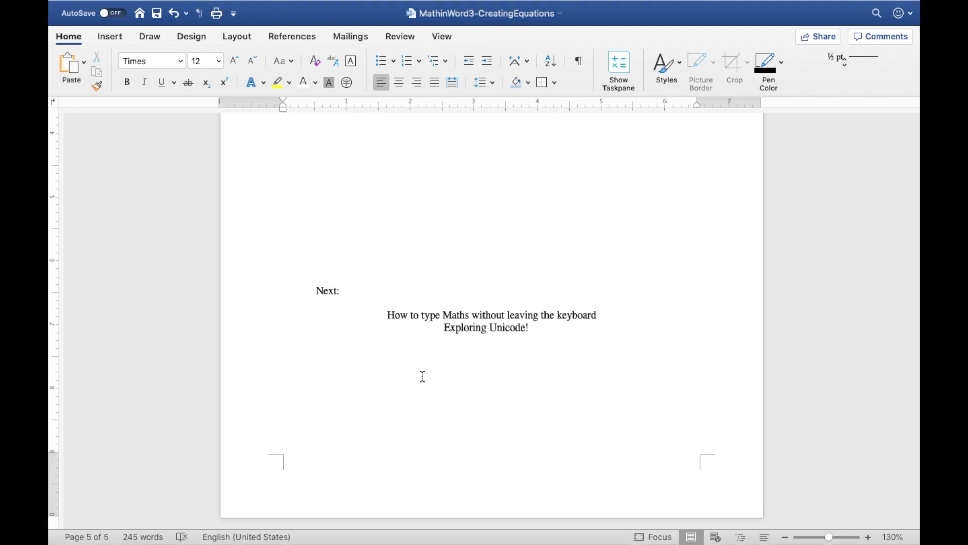